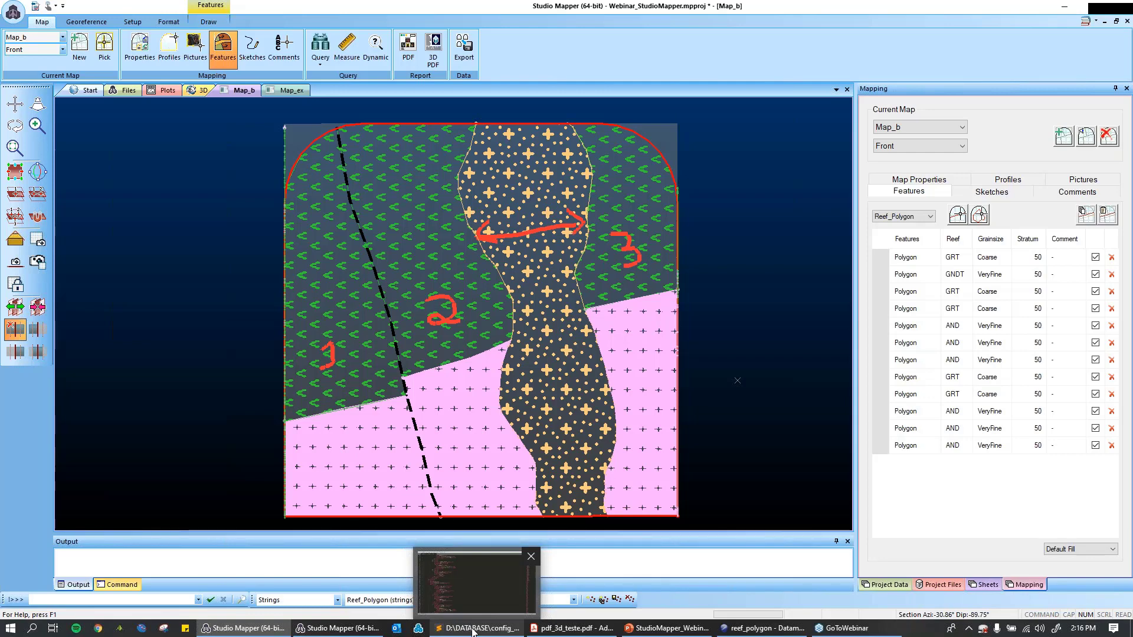
- Switch to Sublime Text and examine the property and feature object definitions in config_Webinar_StudioMapper_BR.mpcfg from the start of the file
left_click(472, 629)
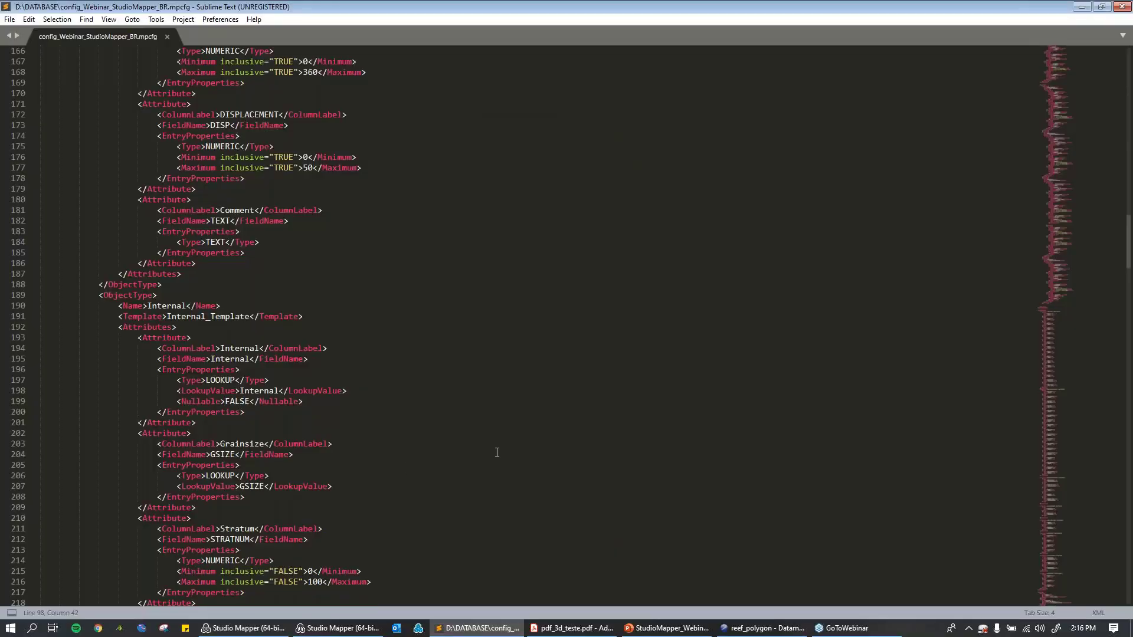
scroll(595, 261, "up", 20)
scroll(713, 293, "up", 14)
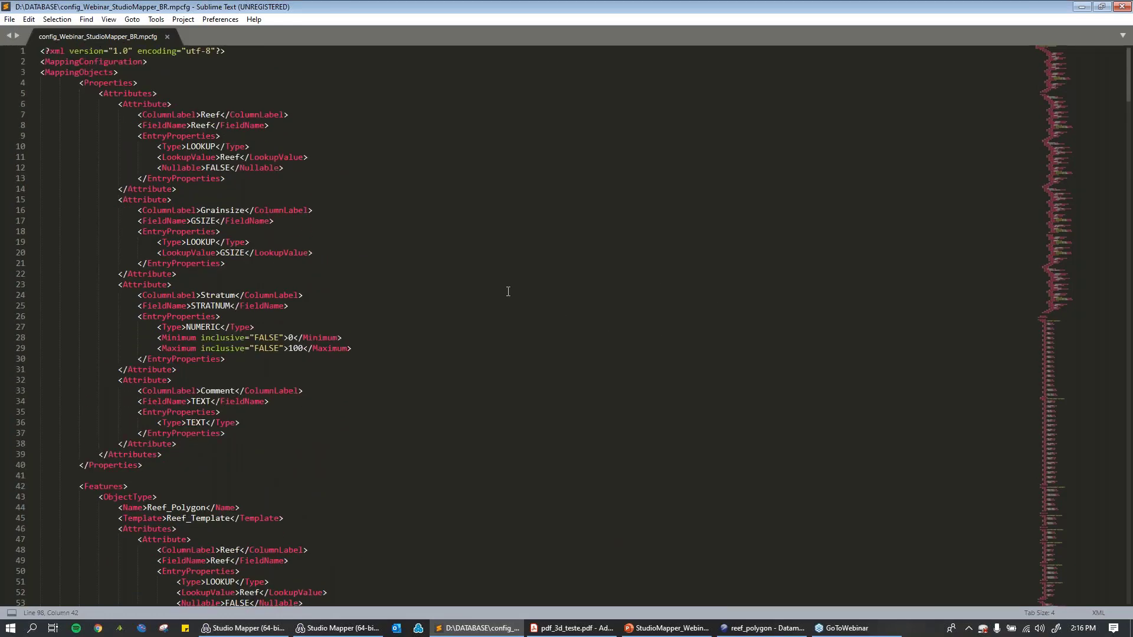
left_click(441, 257)
scroll(304, 180, "down", 4)
scroll(304, 183, "down", 9)
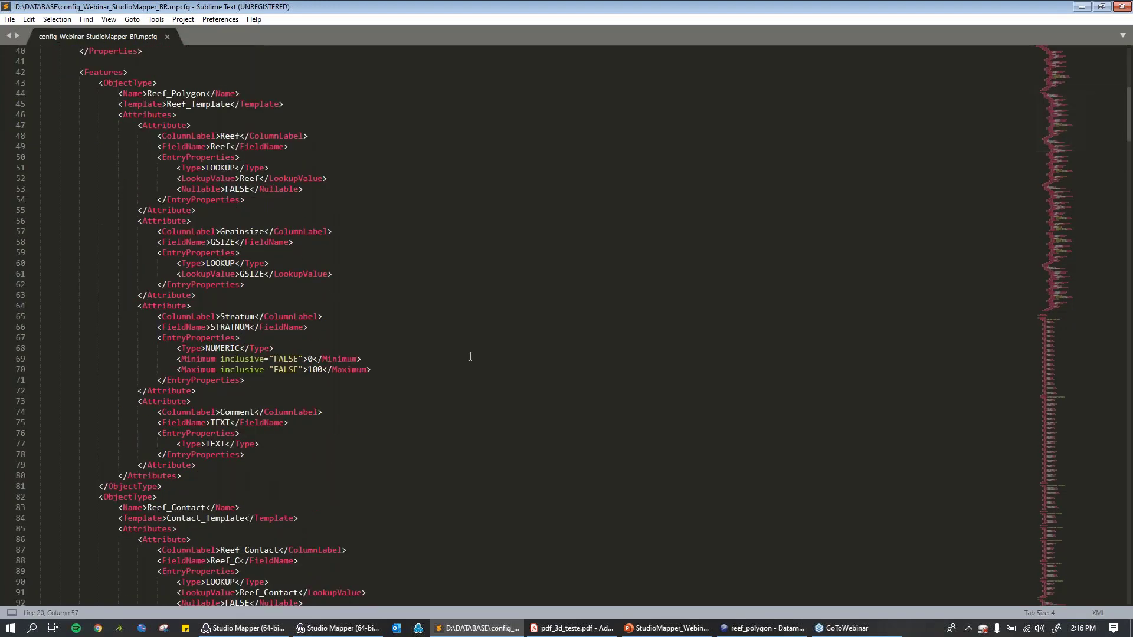
scroll(464, 369, "down", 7)
scroll(350, 377, "down", 4)
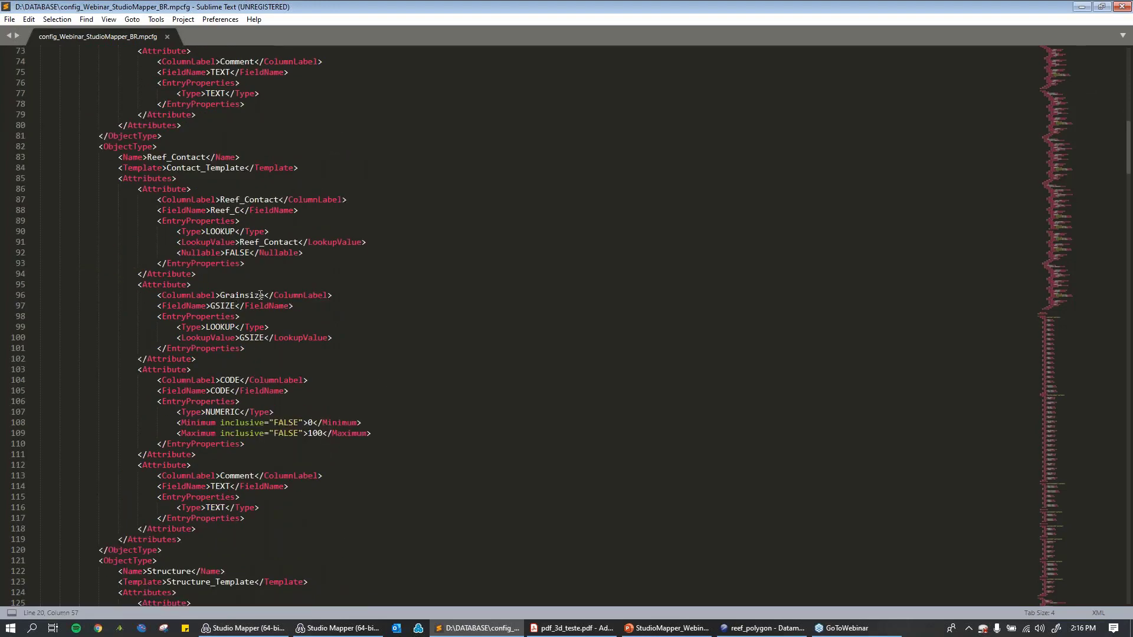
scroll(310, 327, "down", 16)
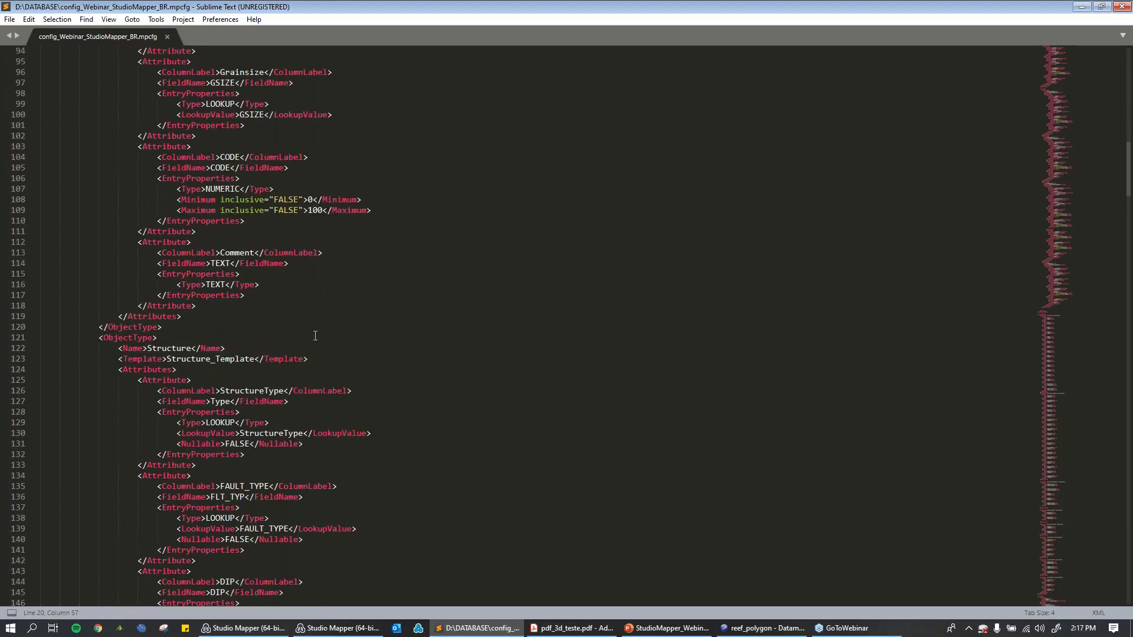
scroll(306, 265, "down", 9)
scroll(307, 266, "down", 11)
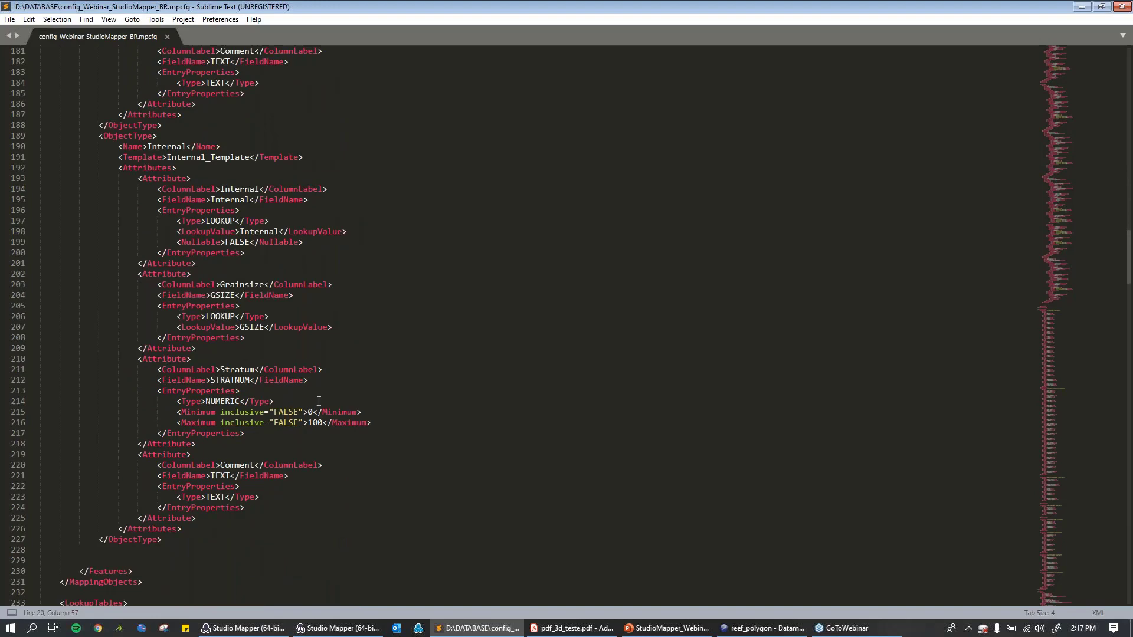
scroll(327, 420, "down", 20)
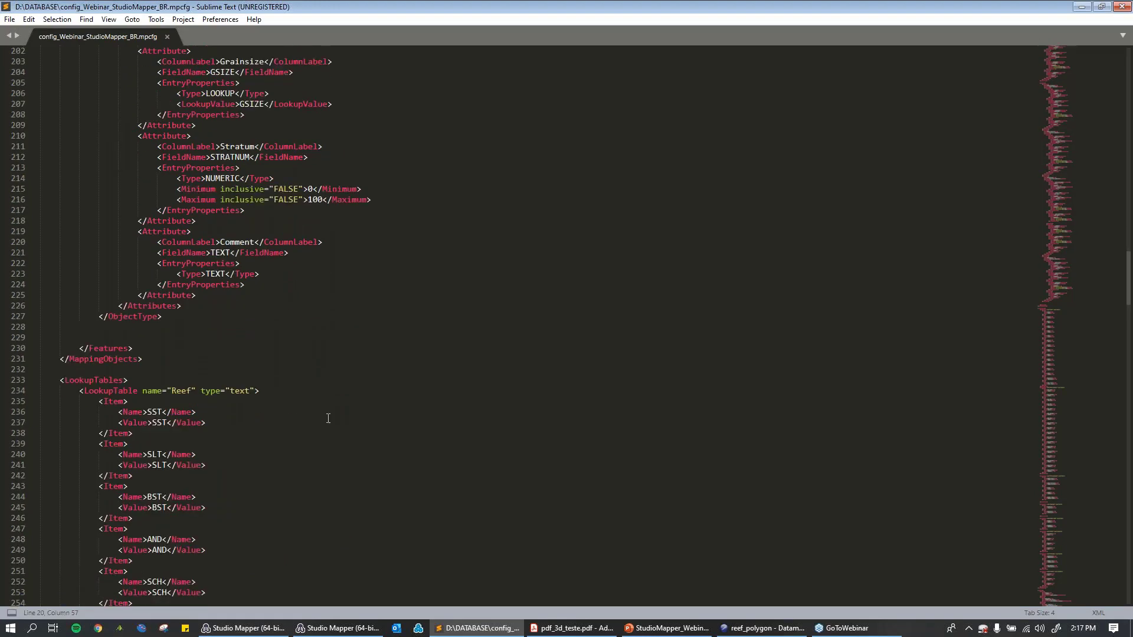
- Examine the configuration file's lookup tables, map types and naming conventions, and return to Studio Mapper
scroll(161, 370, "up", 6)
scroll(162, 369, "up", 1)
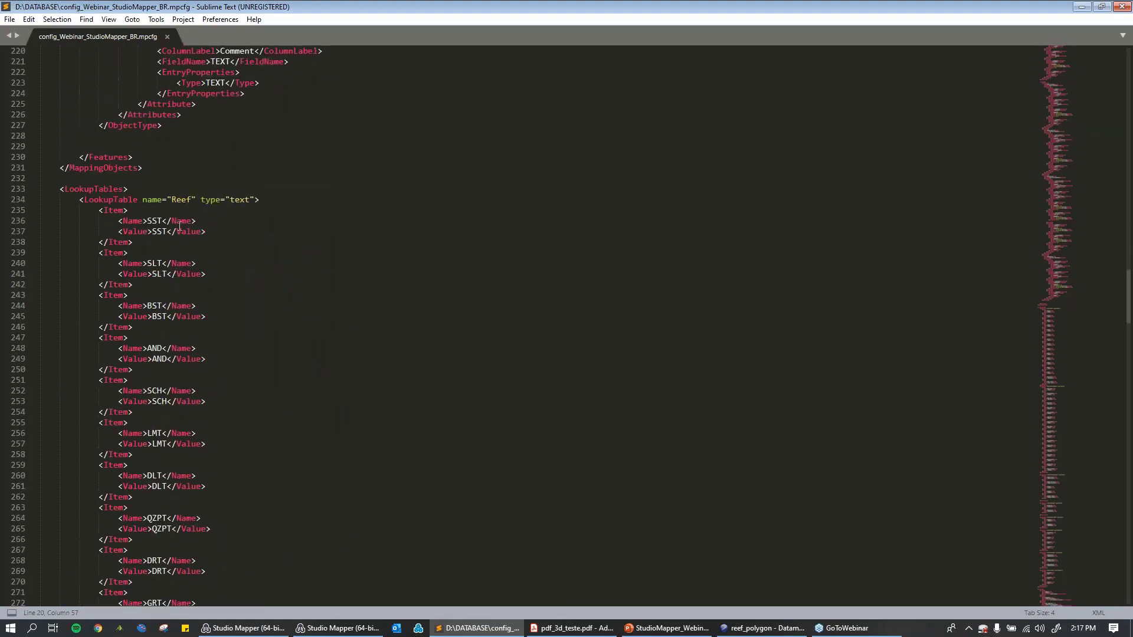
scroll(194, 259, "down", 15)
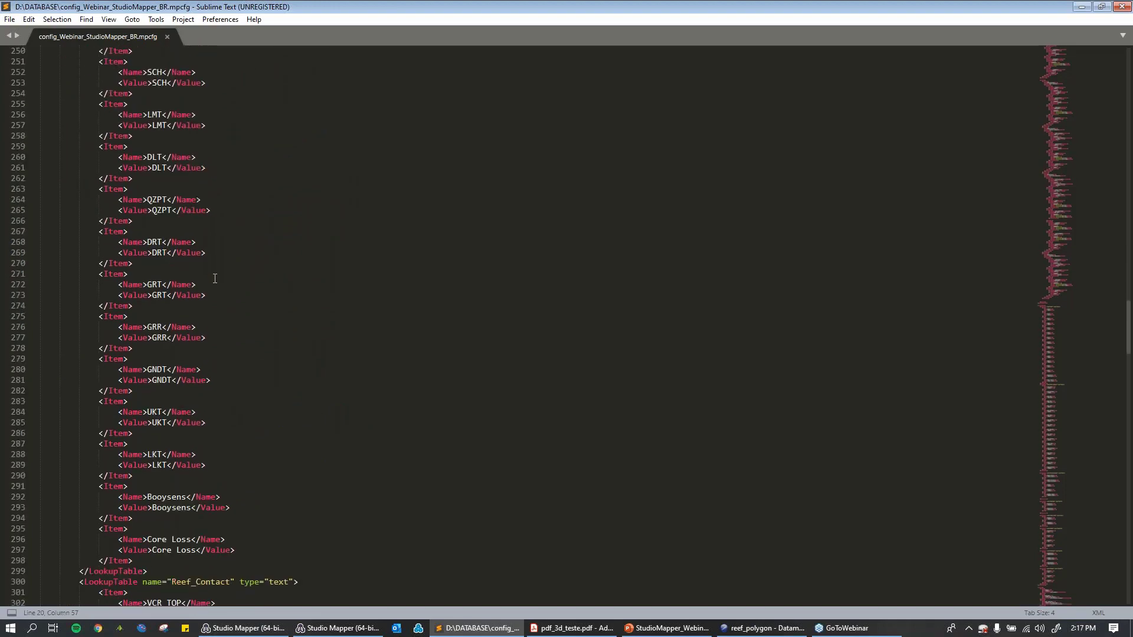
scroll(217, 283, "down", 20)
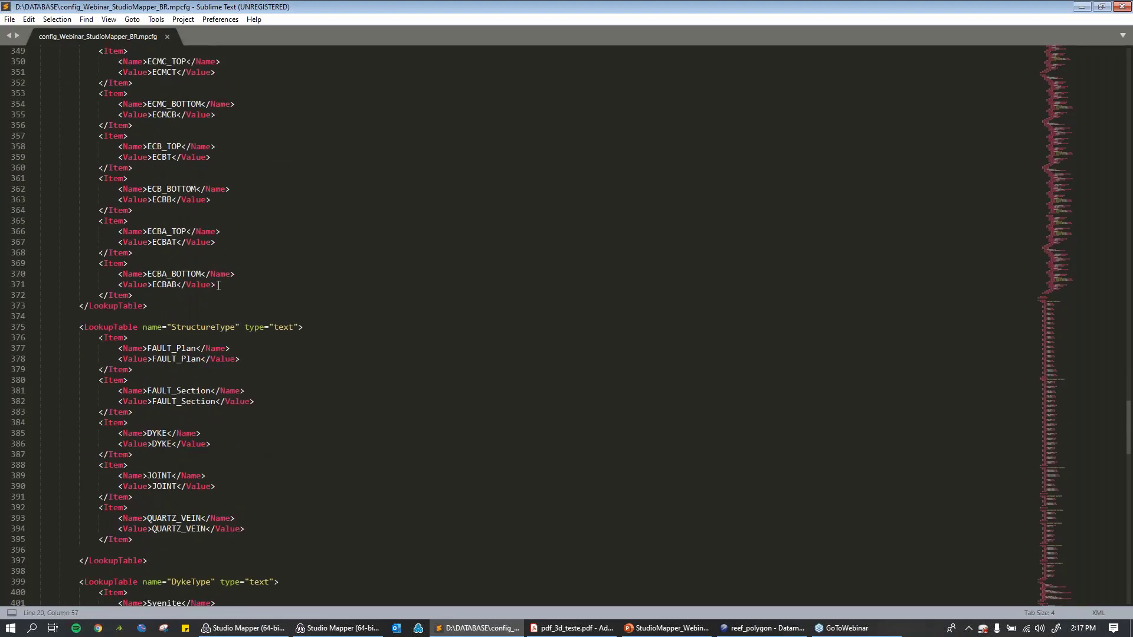
scroll(230, 295, "down", 20)
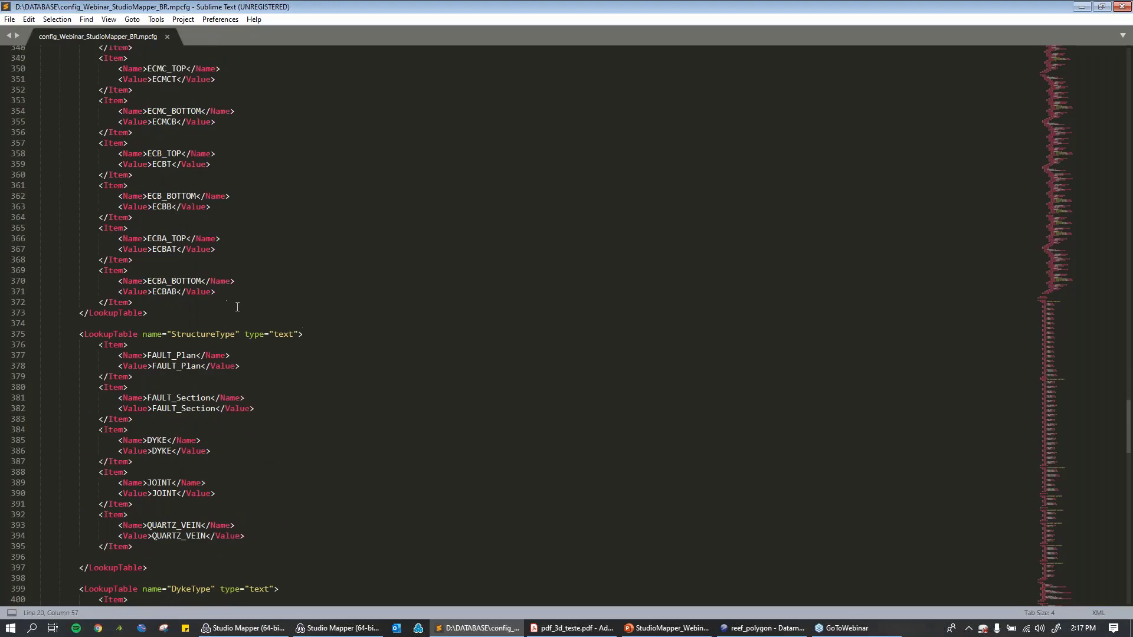
scroll(239, 308, "down", 14)
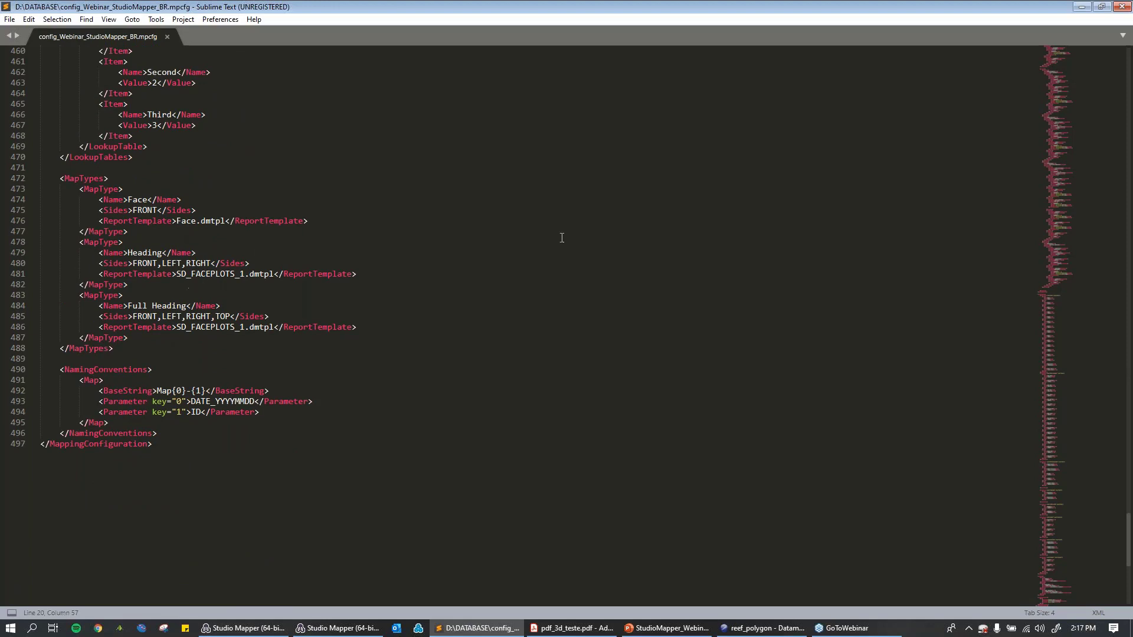
left_click(1063, 7)
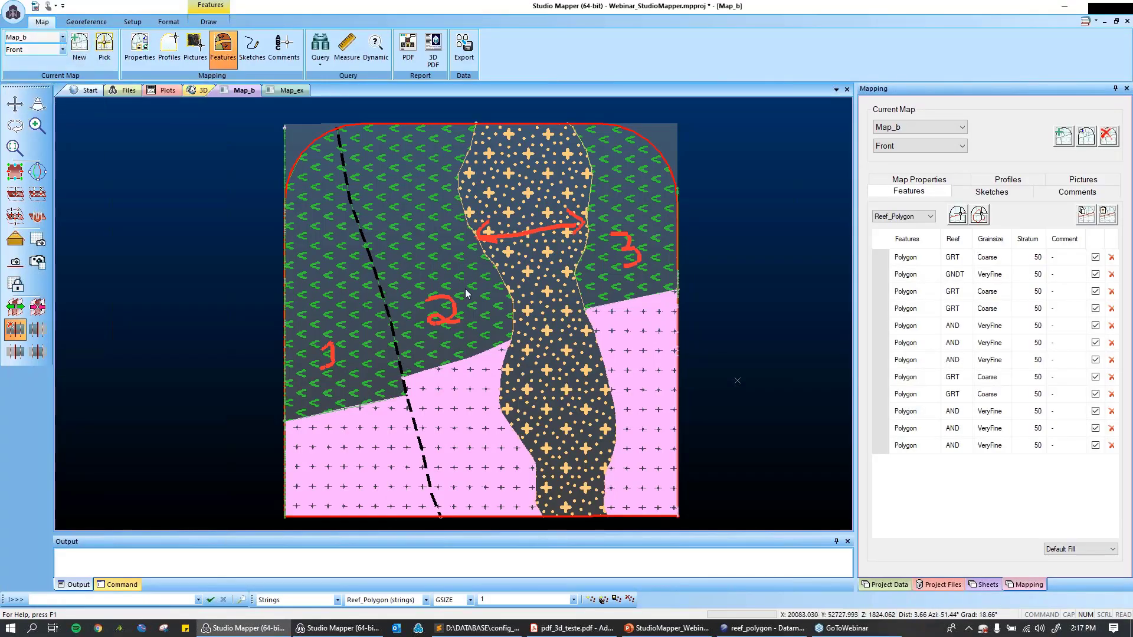
- Review the database directory, configuration file, and mine and area in the database settings, and close them without changes
left_click(86, 23)
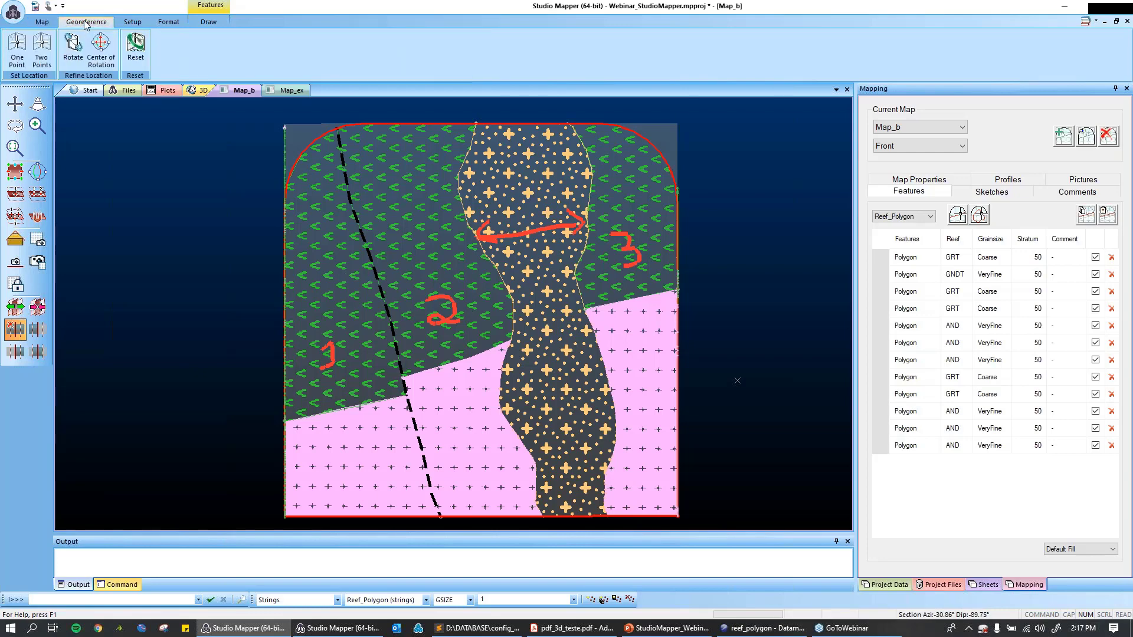
left_click(132, 22)
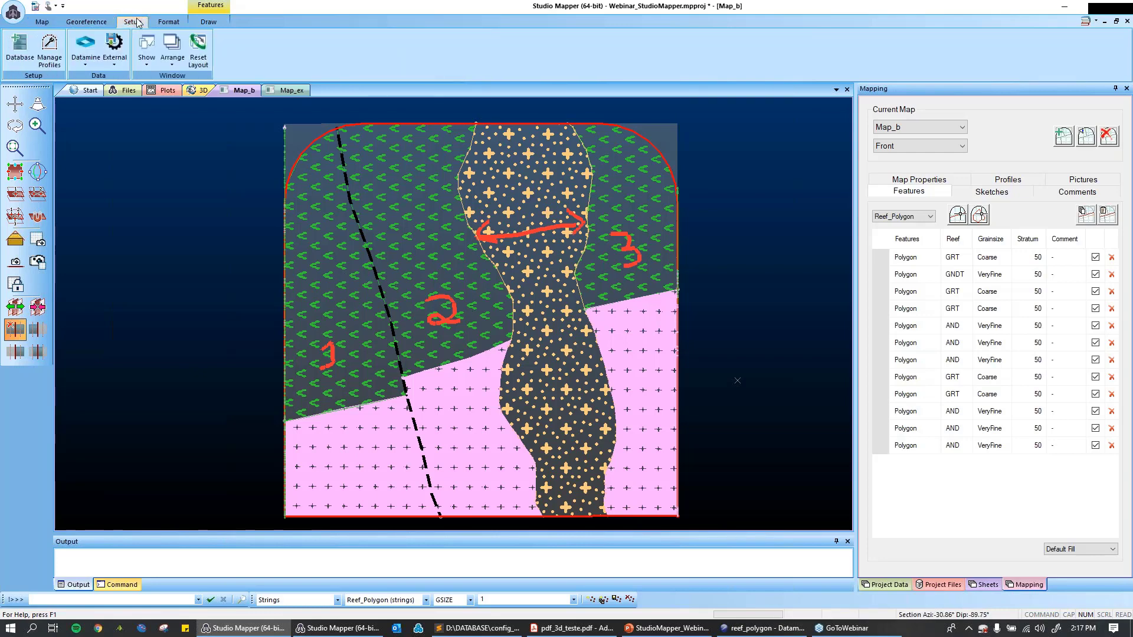
left_click(17, 55)
left_click_drag(642, 185, 480, 135)
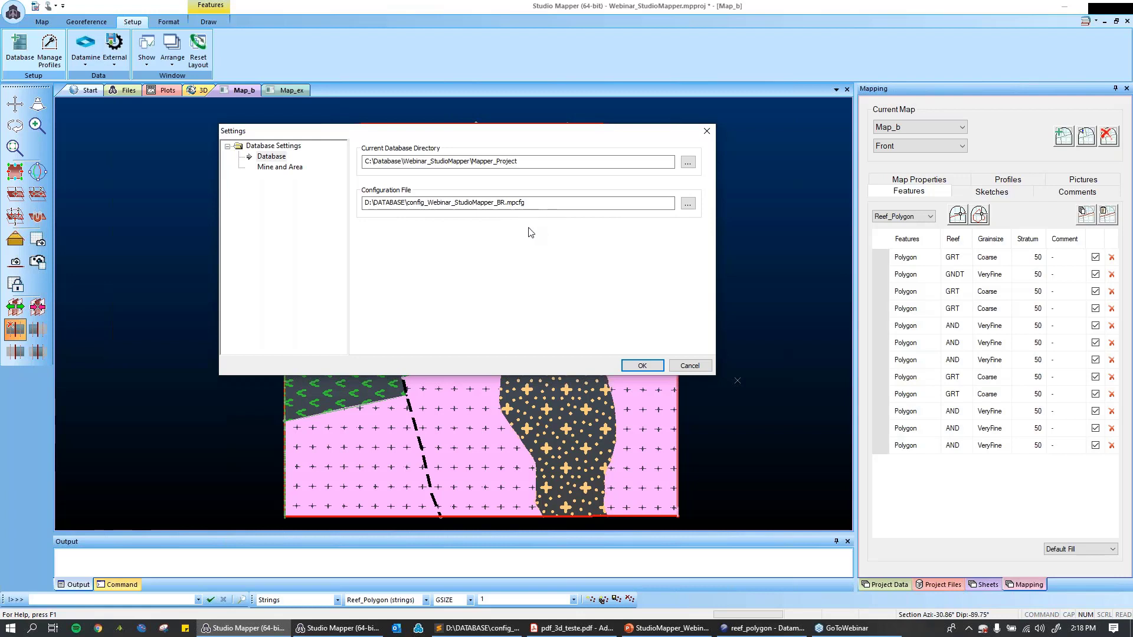
left_click(279, 168)
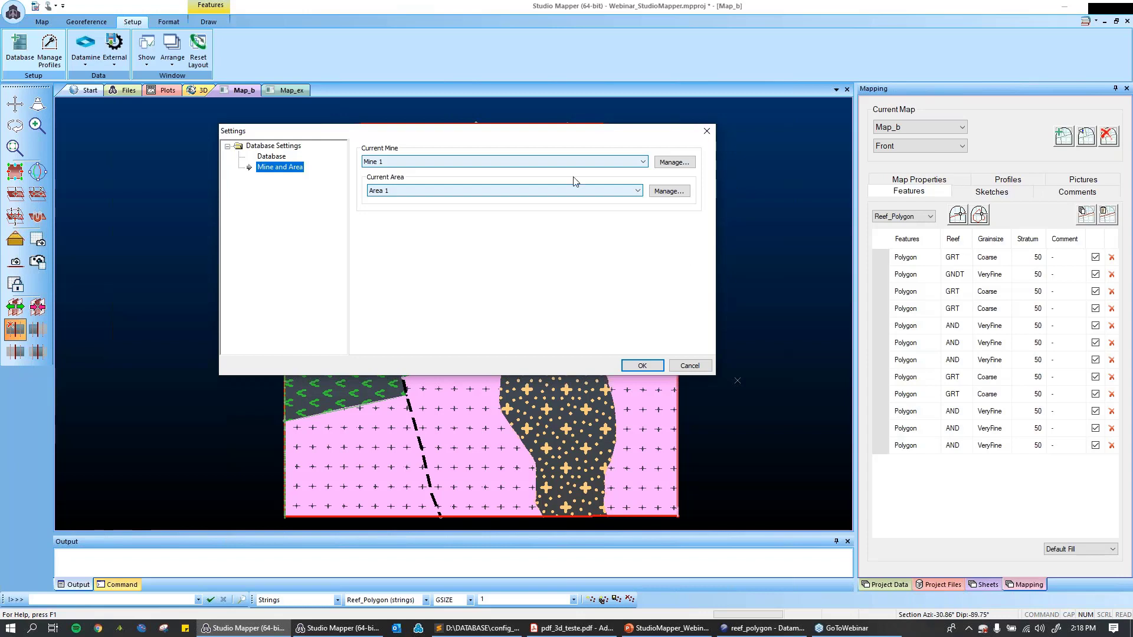
left_click(270, 158)
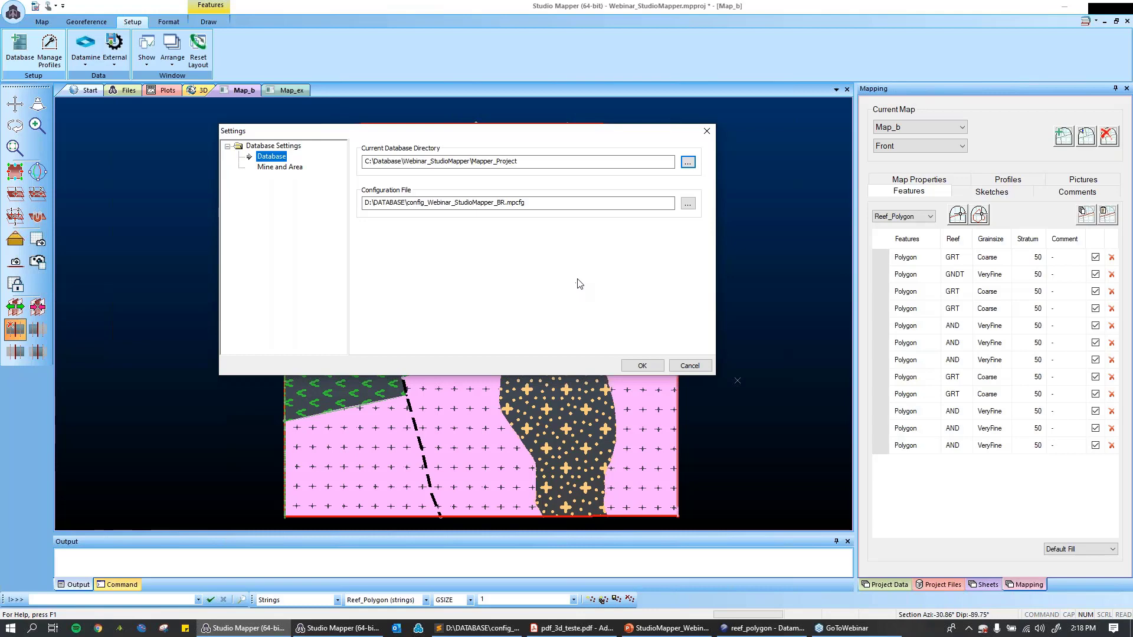
left_click(707, 131)
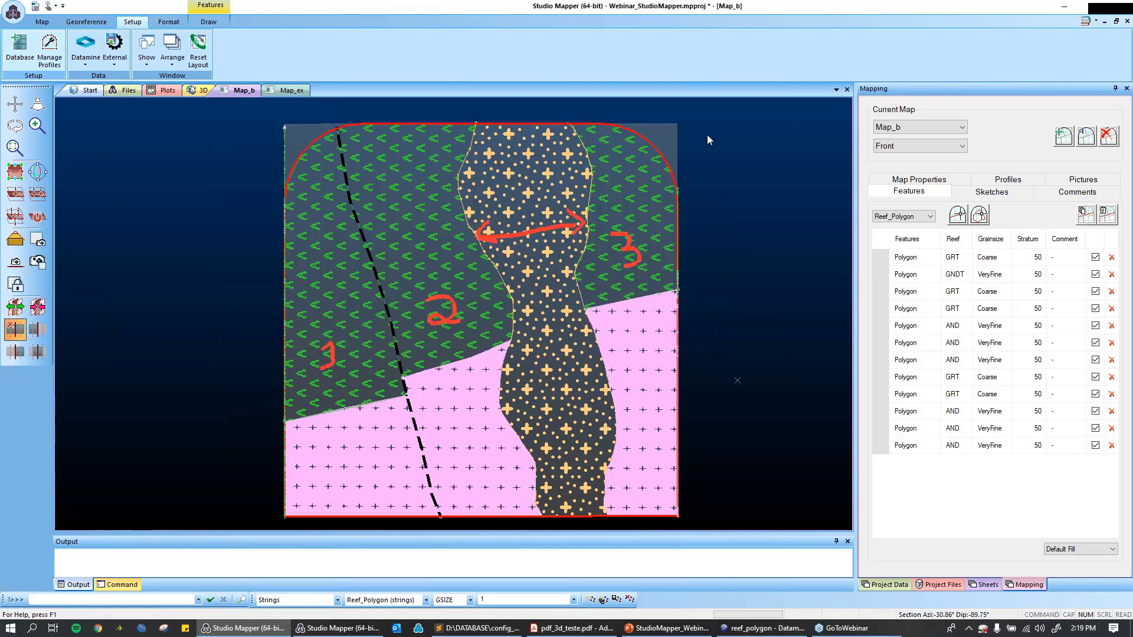
- Inspect the features, pictures and profiles stored under Map_b in the project's map database, and collapse its entry again
left_click(897, 584)
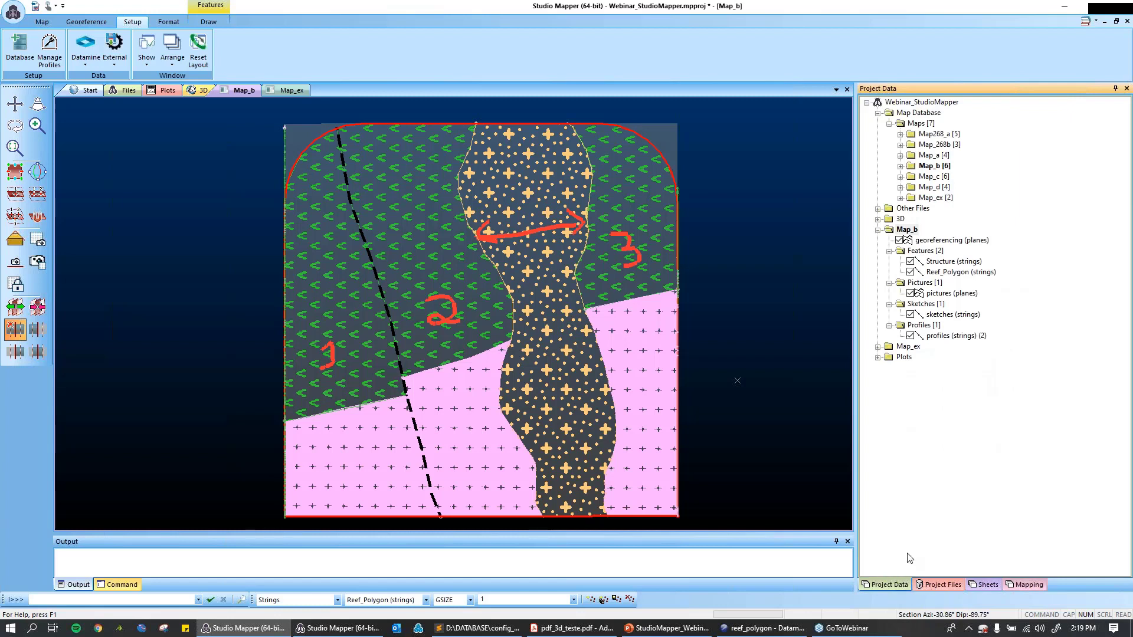
left_click(878, 230)
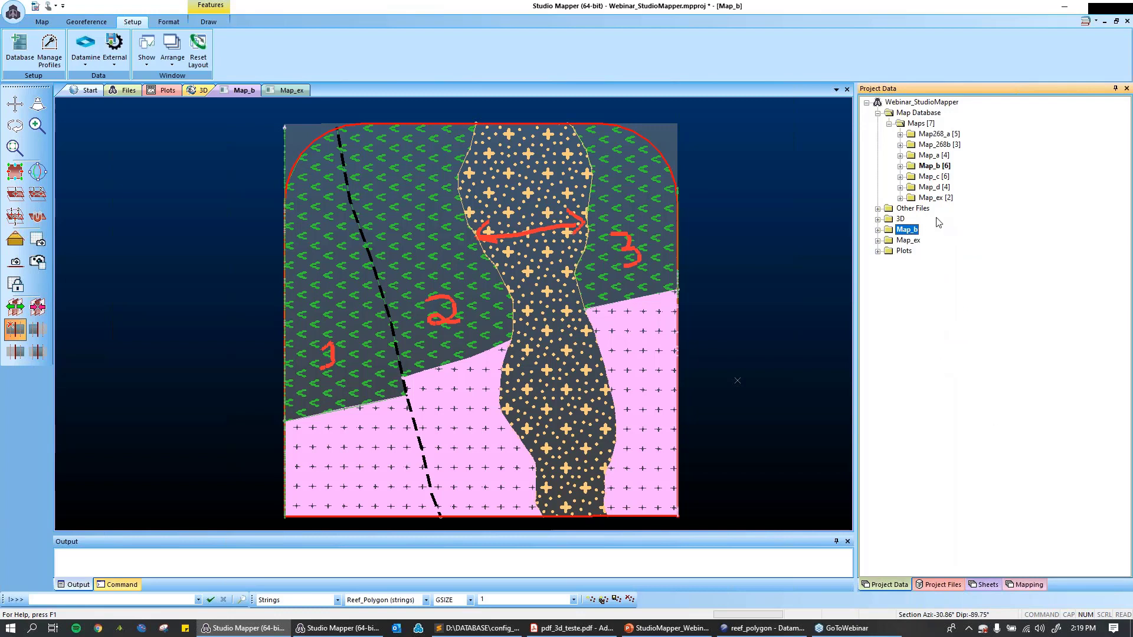
left_click(901, 167)
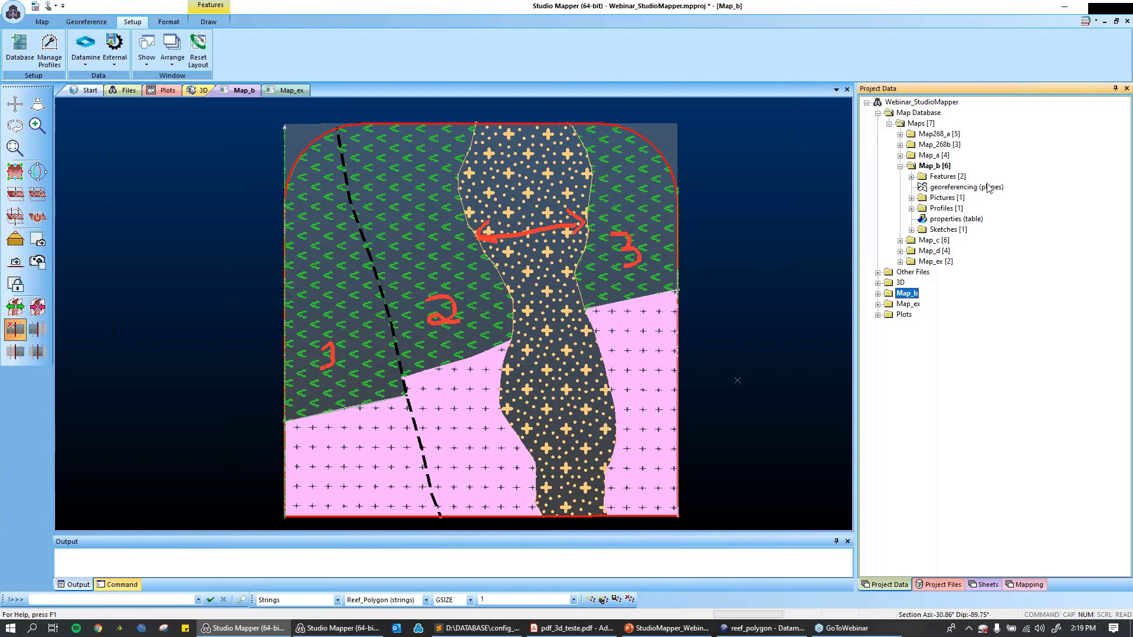
left_click(911, 198)
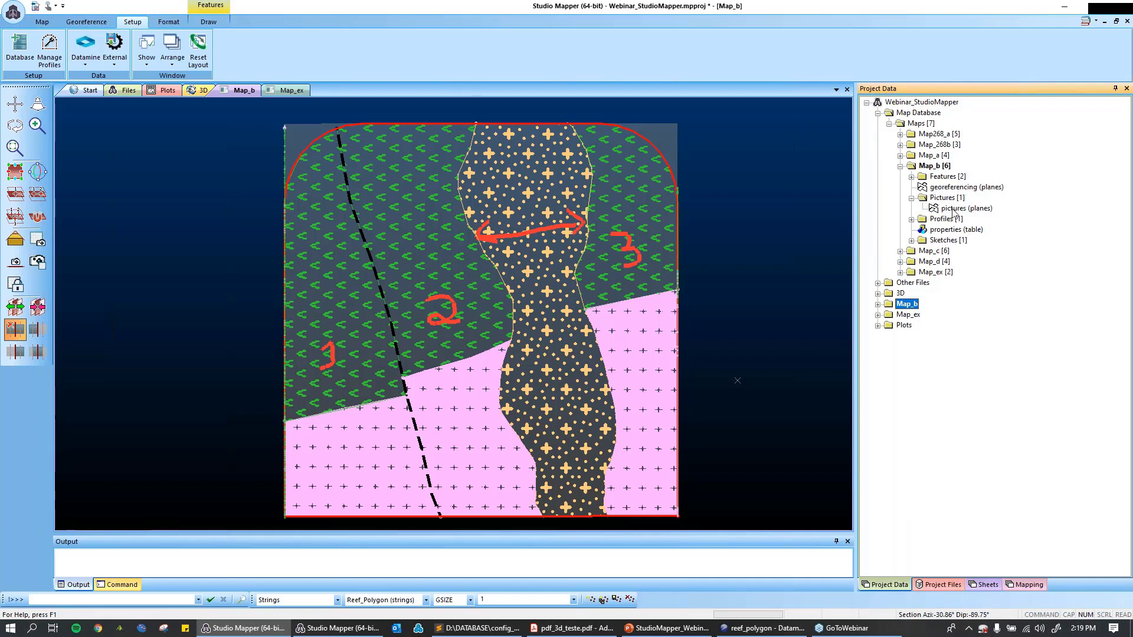
left_click(910, 219)
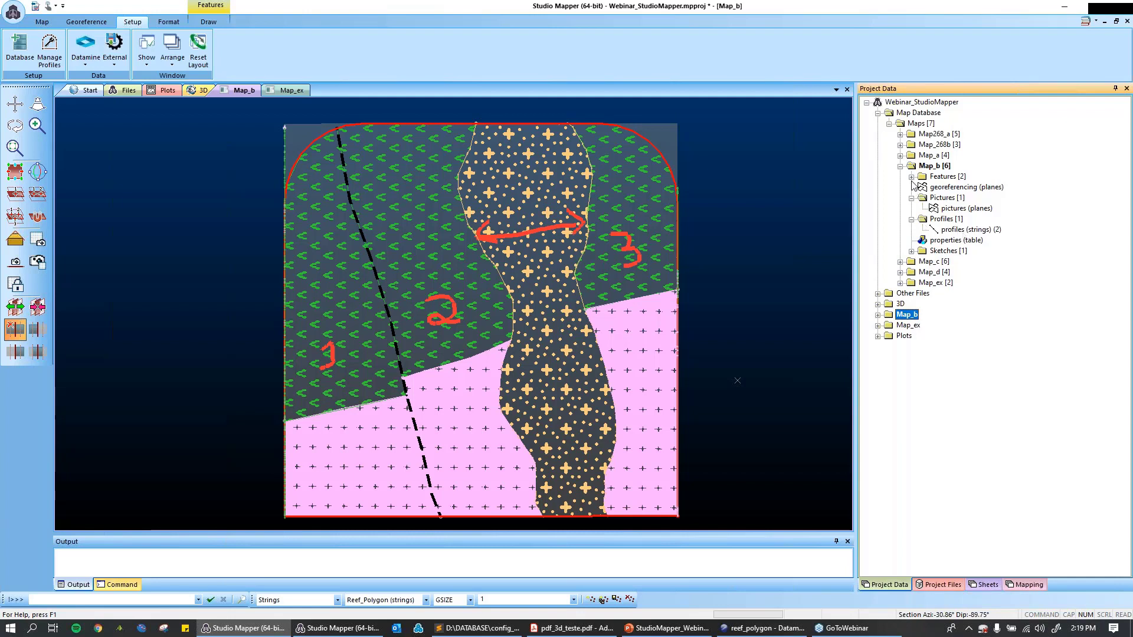
left_click(911, 177)
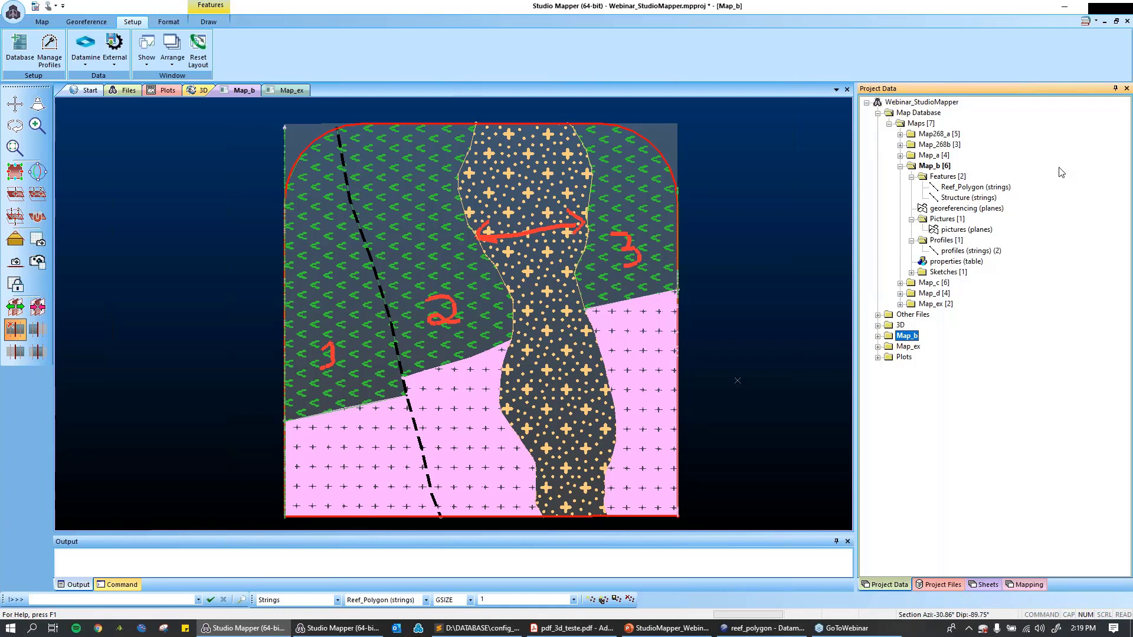
left_click(901, 166)
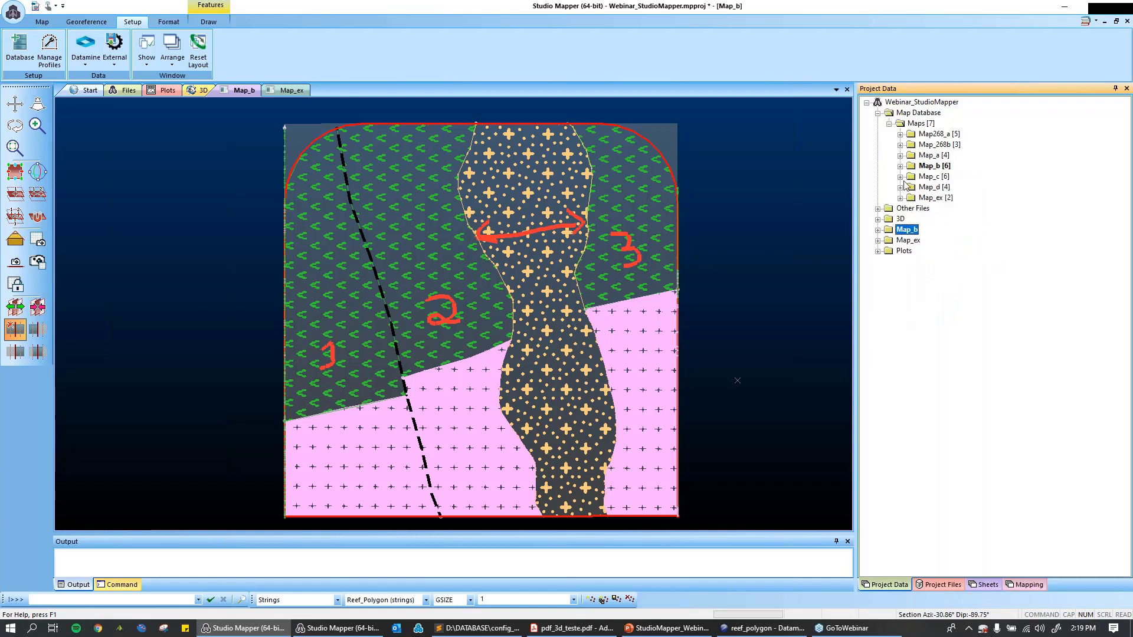
- Bring up the Map_ex view with its mapping controls and widen the area that shows them
left_click(292, 91)
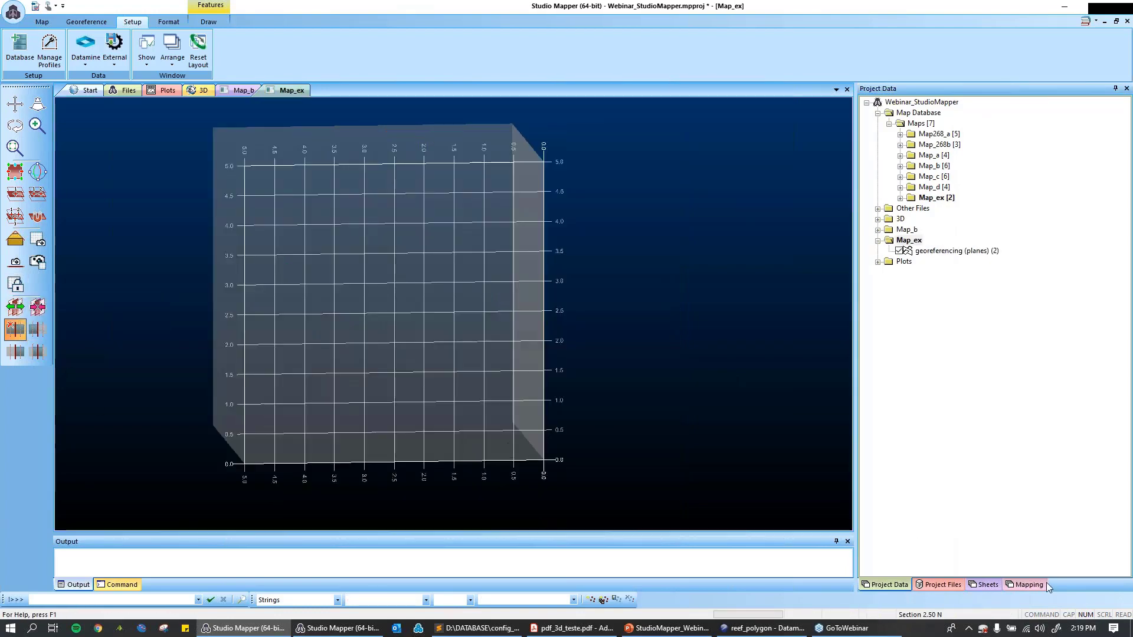
left_click(1027, 584)
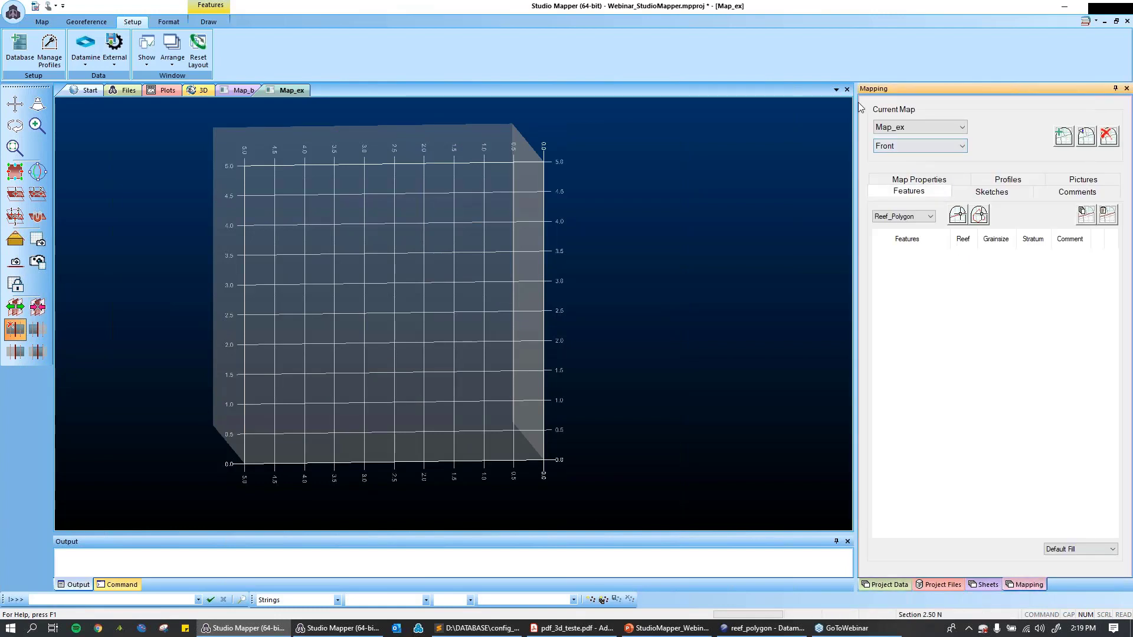
left_click_drag(856, 102, 737, 123)
left_click_drag(734, 122, 735, 123)
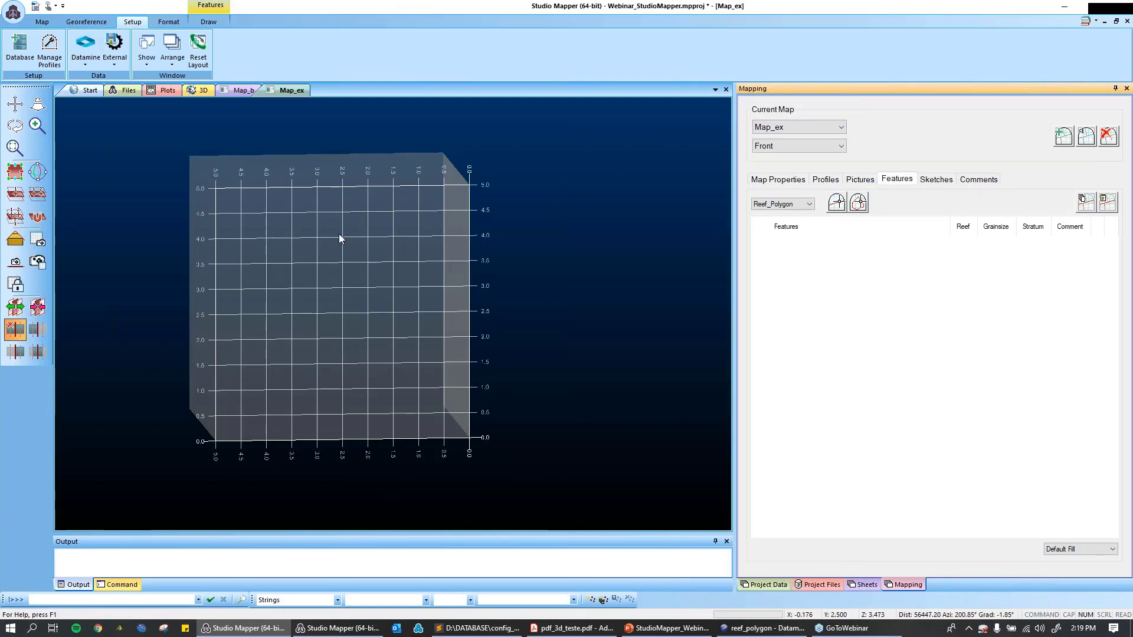
- Keep Front as the current side of Map_ex and lock the view onto that face with the whole grid in sight
scroll(453, 343, "down", 4)
scroll(355, 360, "up", 5)
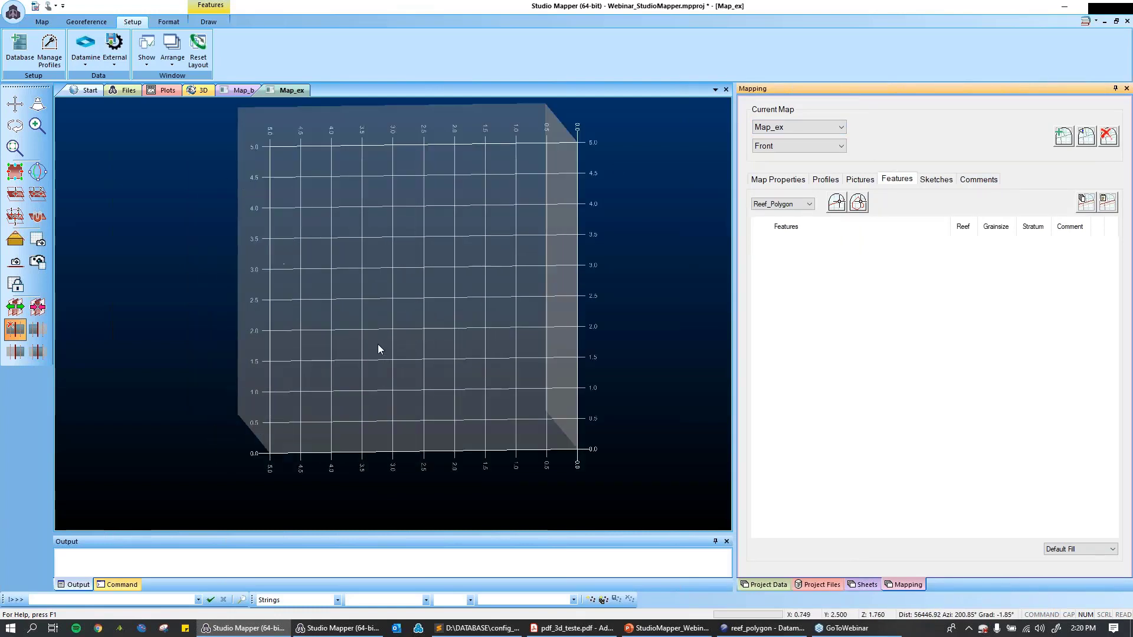
left_click_drag(415, 314, 448, 316)
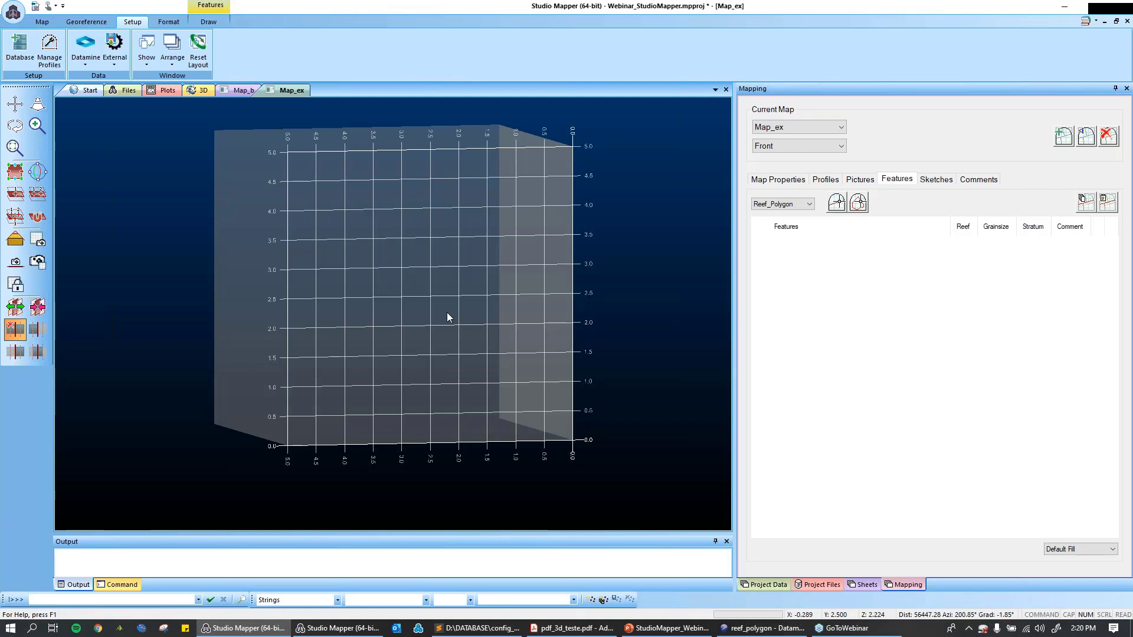
left_click(802, 147)
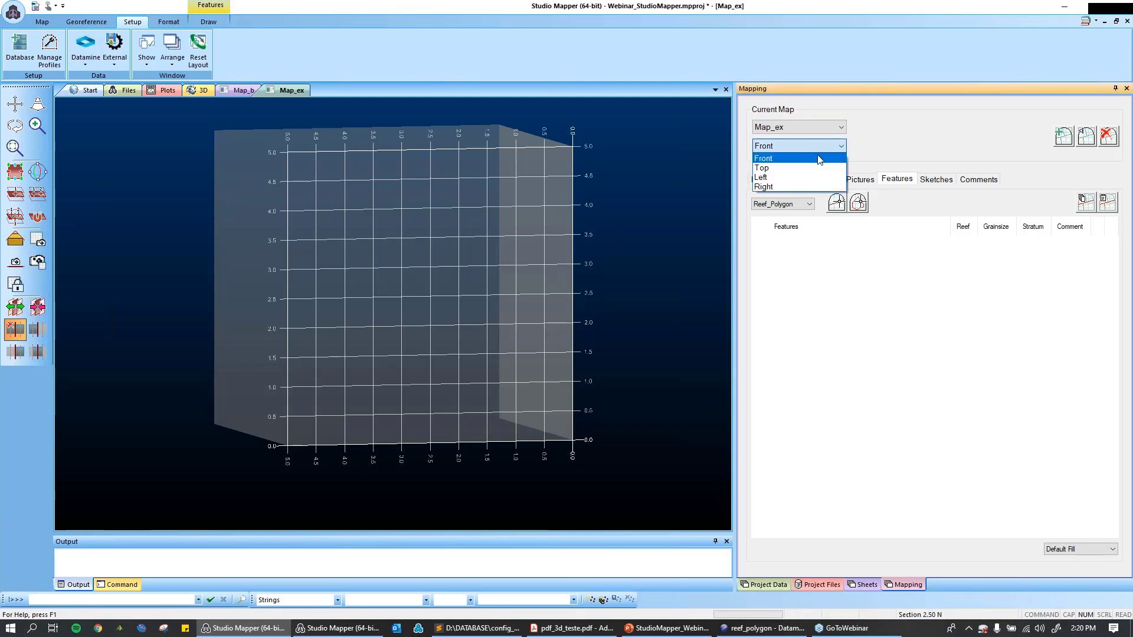
left_click(809, 158)
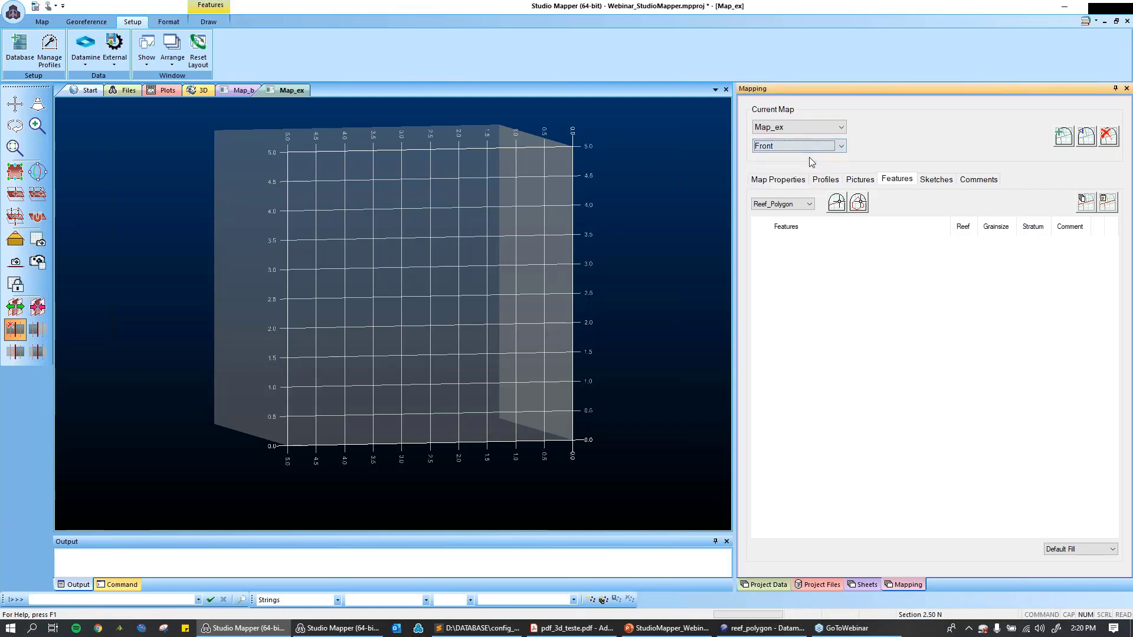
left_click(16, 286)
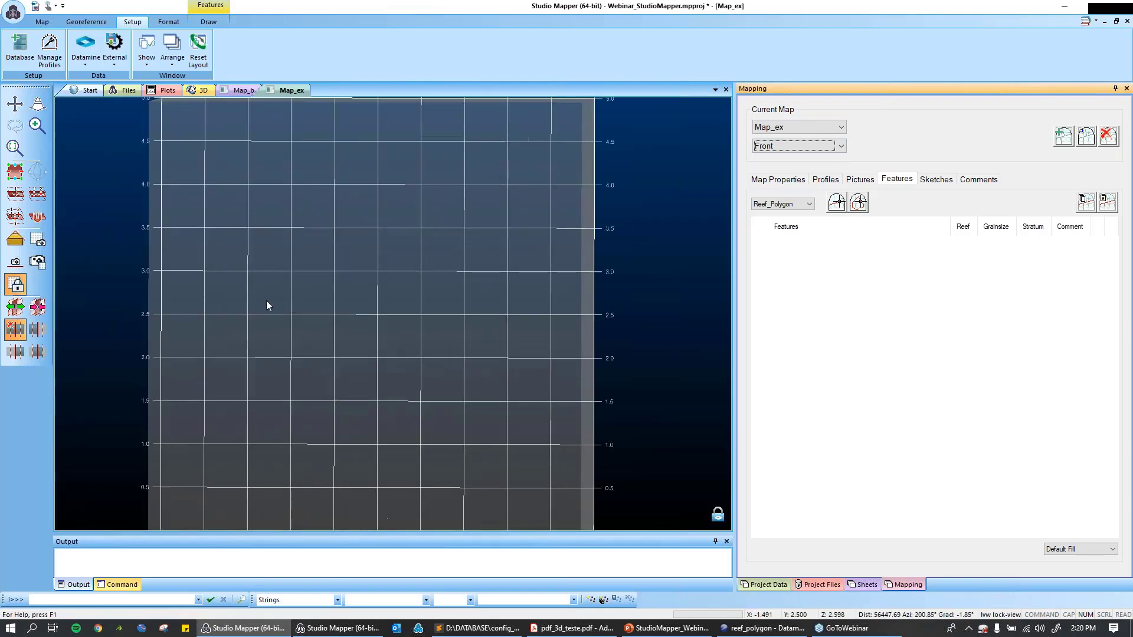
scroll(364, 230, "down", 1)
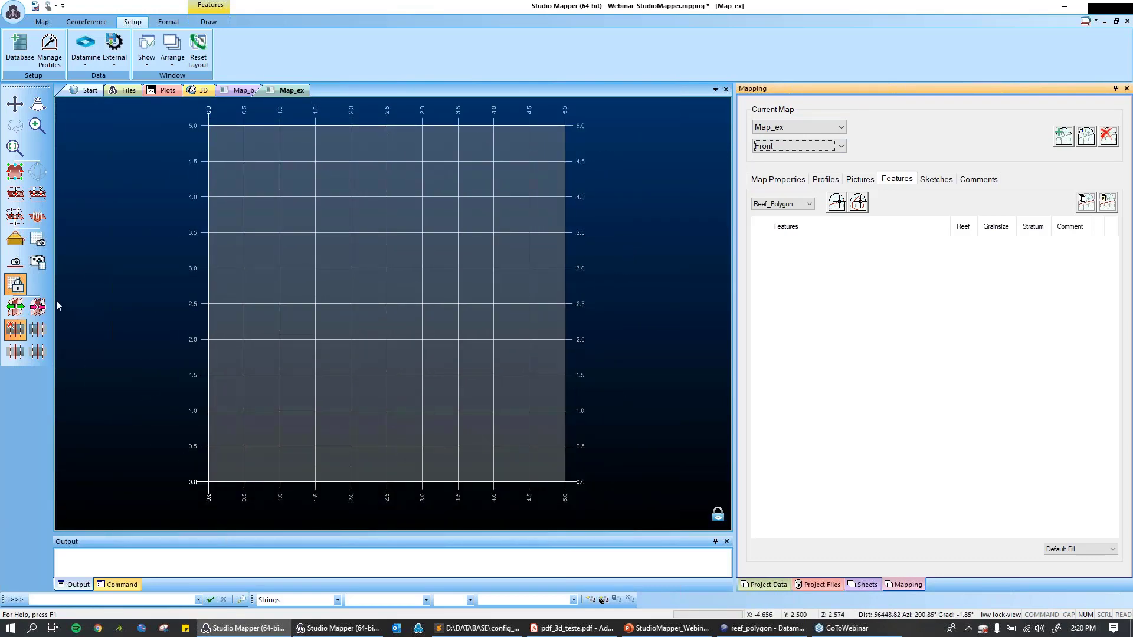
- Unlock the Map_ex view, rotate the grid slightly away from the front plane, and lock the view onto the face again
left_click(13, 291)
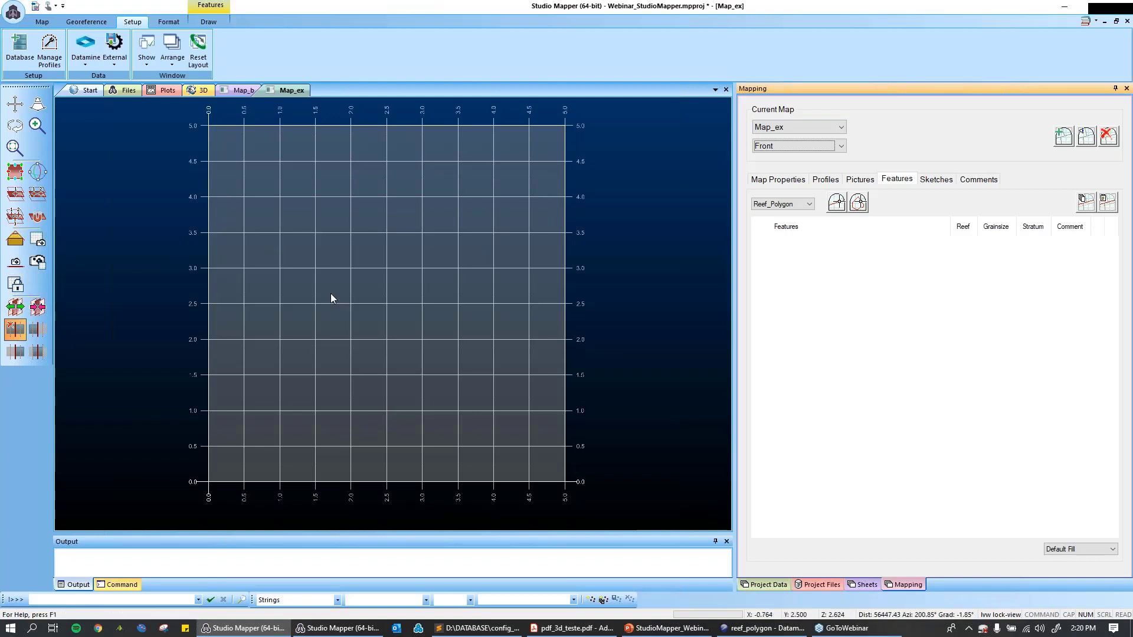
left_click_drag(321, 289, 147, 313)
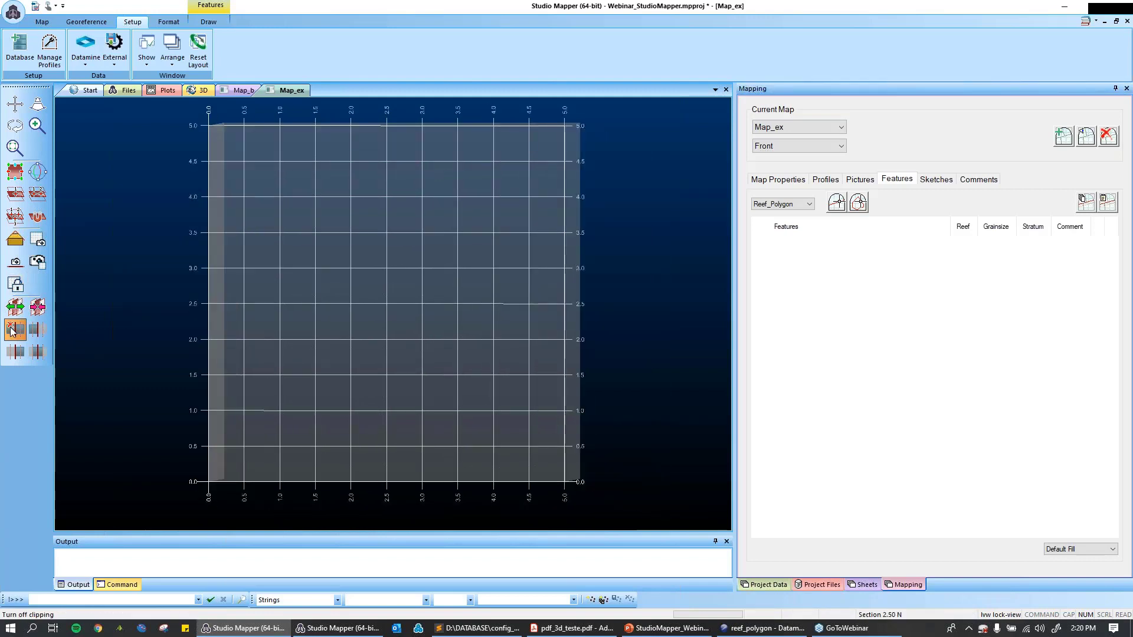
left_click(21, 286)
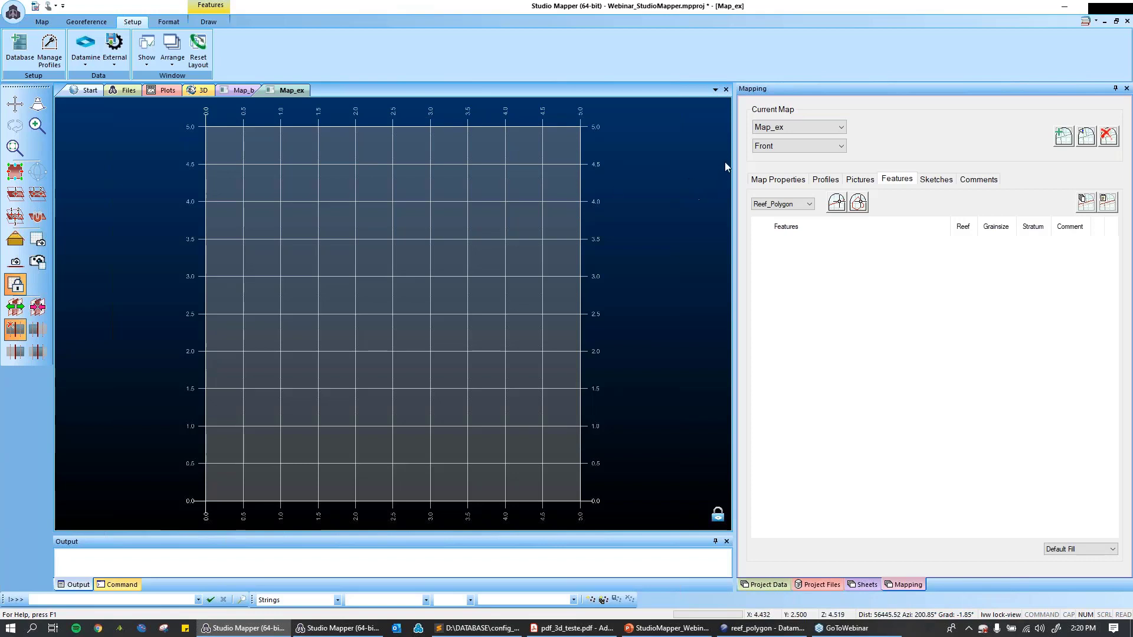
- Review the Map_ex properties and the new map settings for the map name and the Face map type
left_click(785, 179)
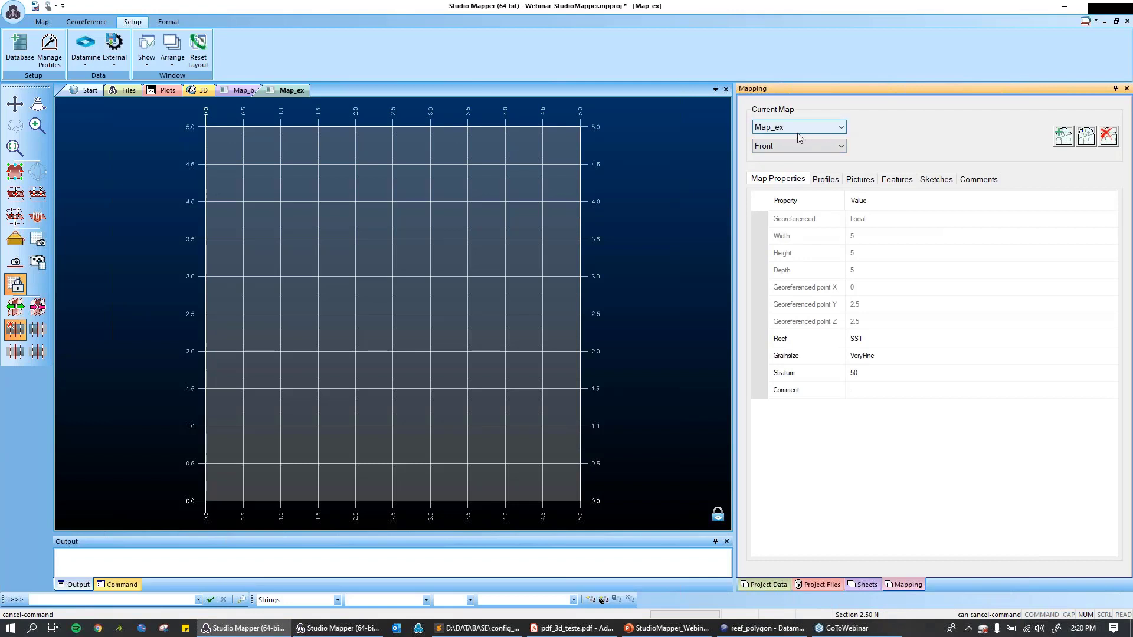
left_click(1056, 134)
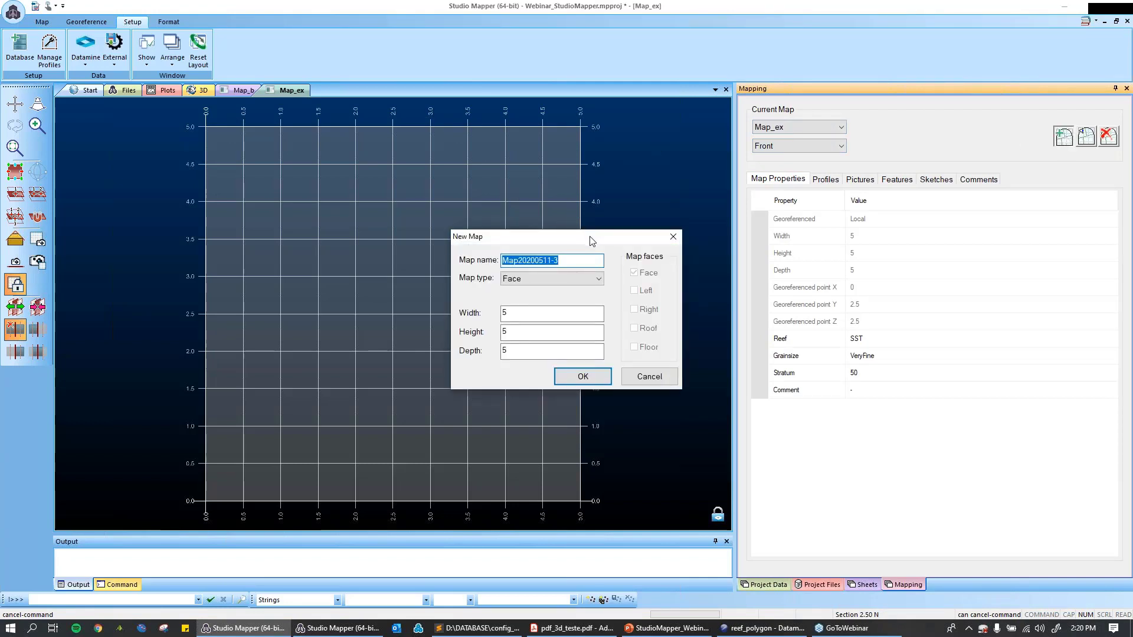
left_click_drag(592, 241, 555, 155)
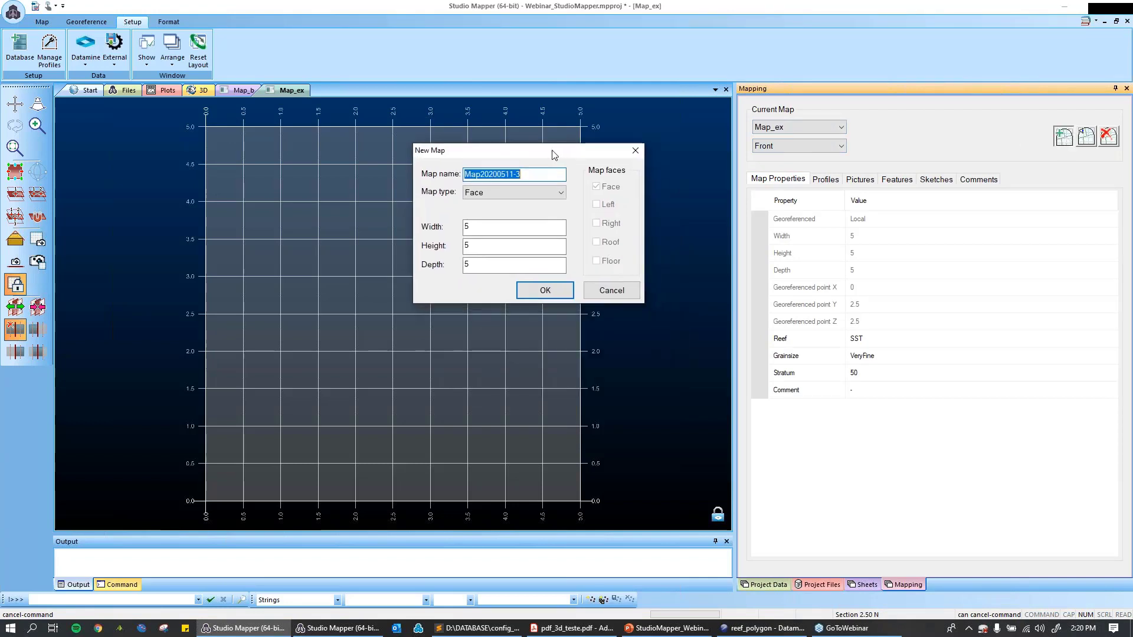
left_click(513, 175)
left_click(561, 193)
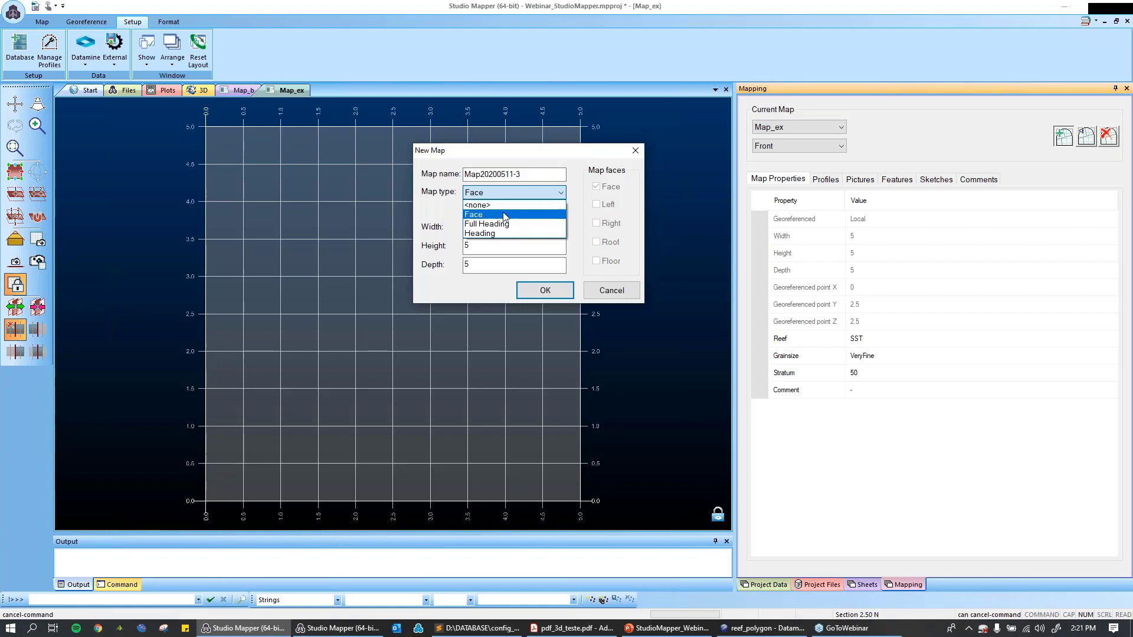
left_click(485, 216)
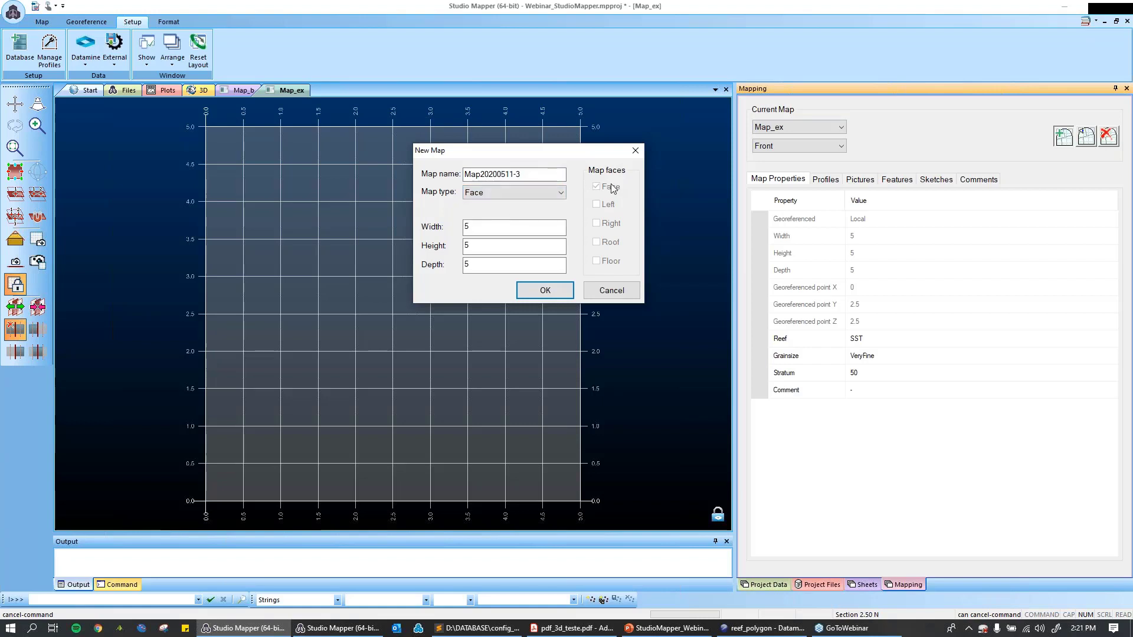
- Compare the faces offered by the Full Heading and <none> map types, check the map dimensions, and cancel the new map
left_click(562, 193)
left_click(493, 225)
left_click(562, 193)
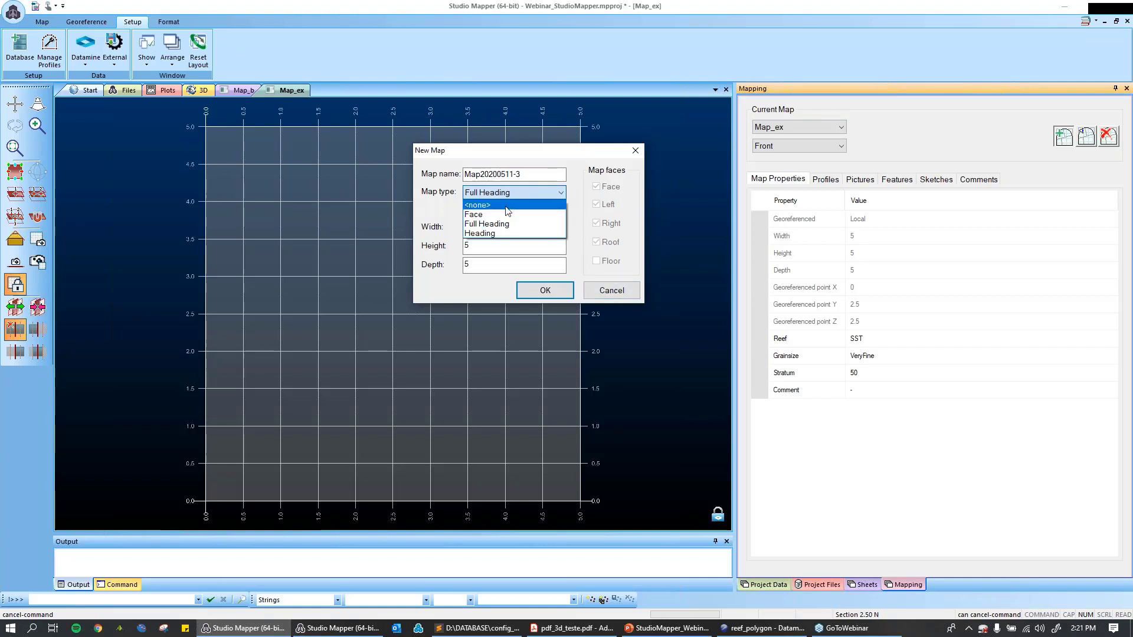
left_click(505, 211)
left_click(479, 246)
left_click(483, 266)
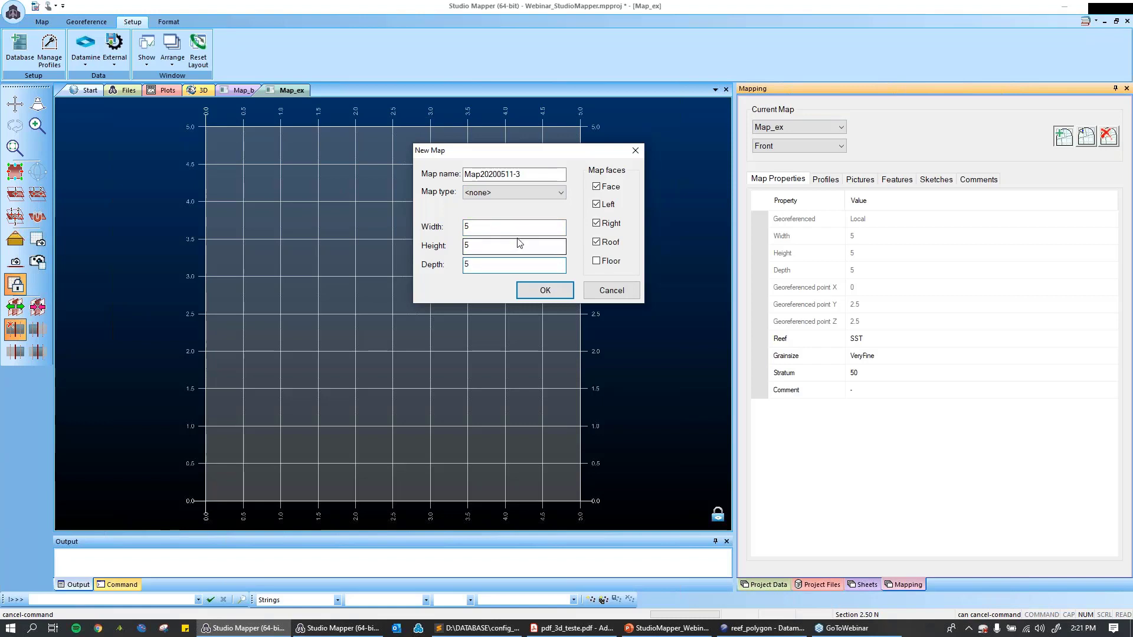
left_click(611, 290)
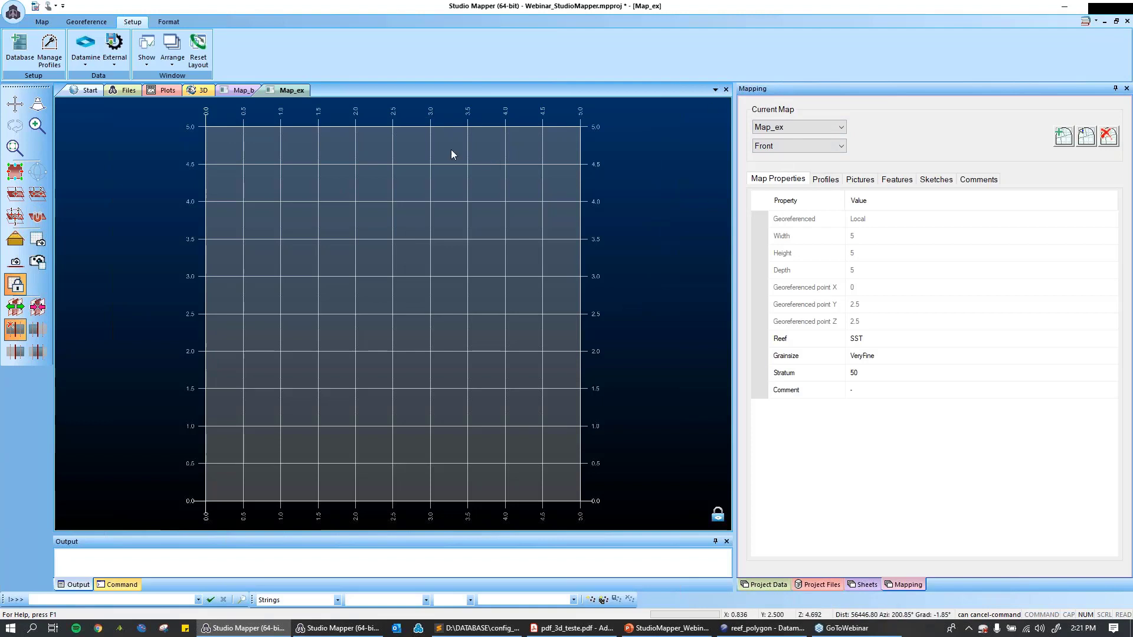
- Examine the 5x5 drive profile's definition in the profile editor, including the available profile types
left_click(827, 179)
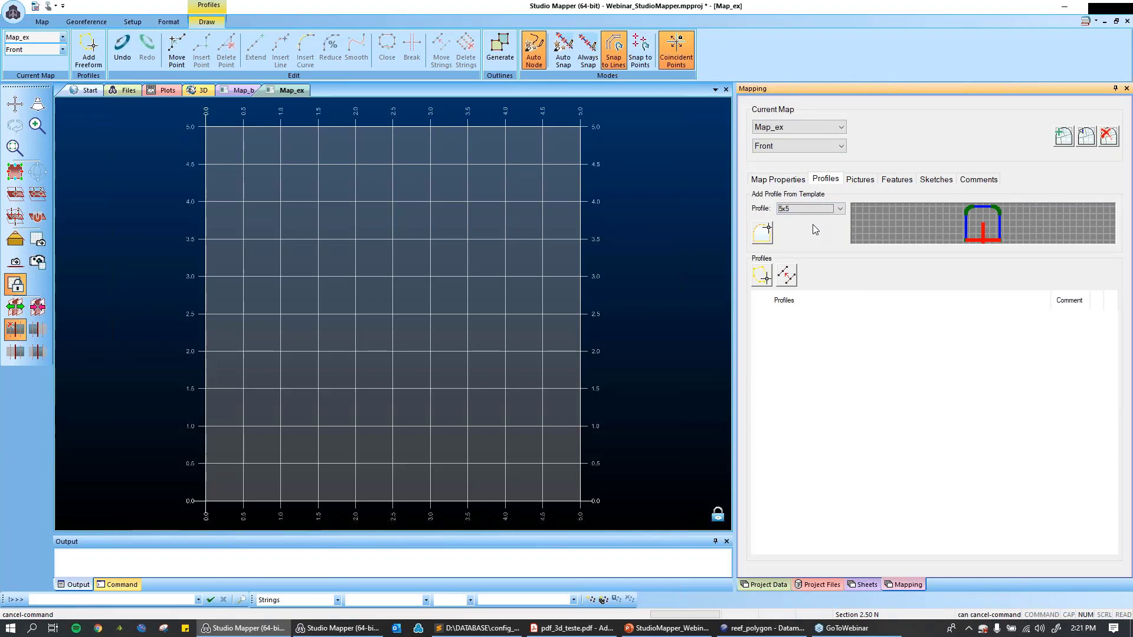
left_click(675, 201)
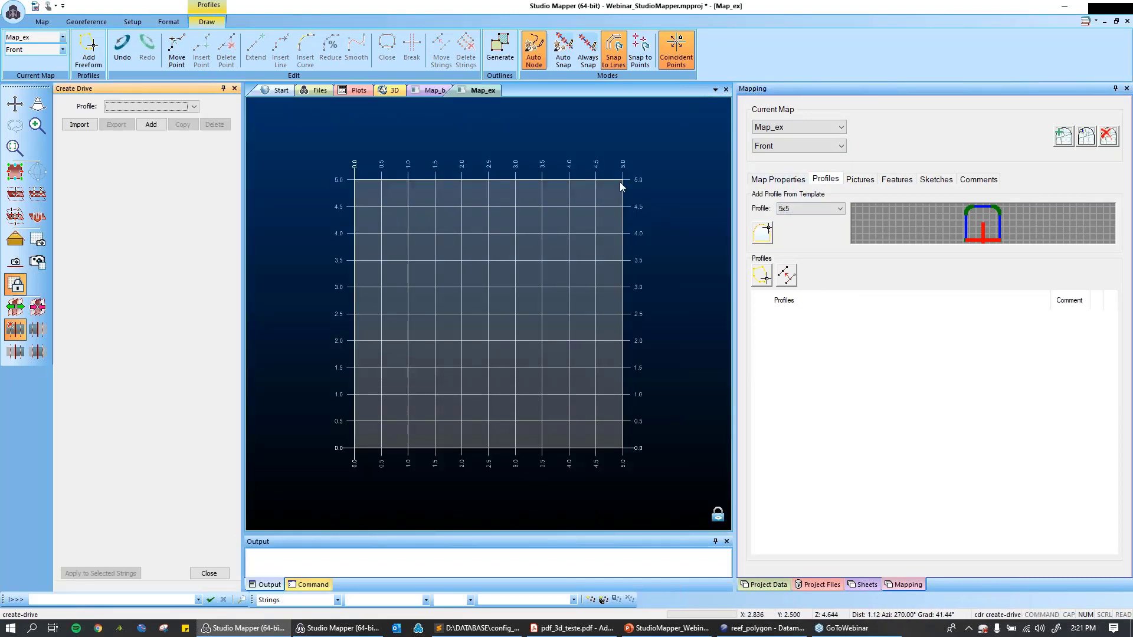
left_click(194, 106)
left_click(126, 135)
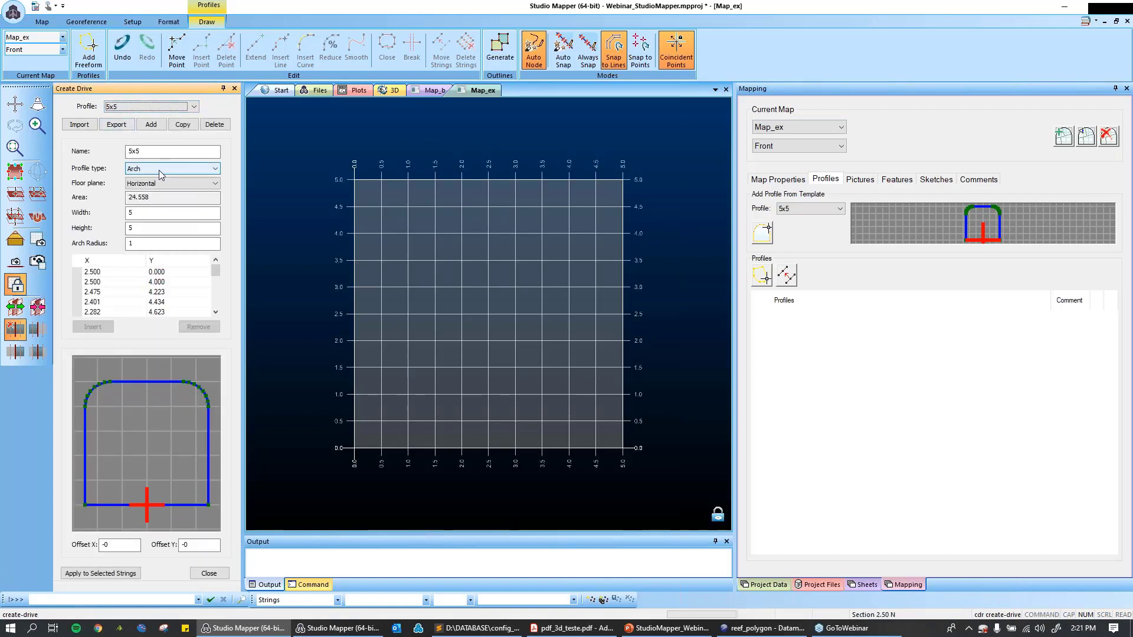
left_click(159, 169)
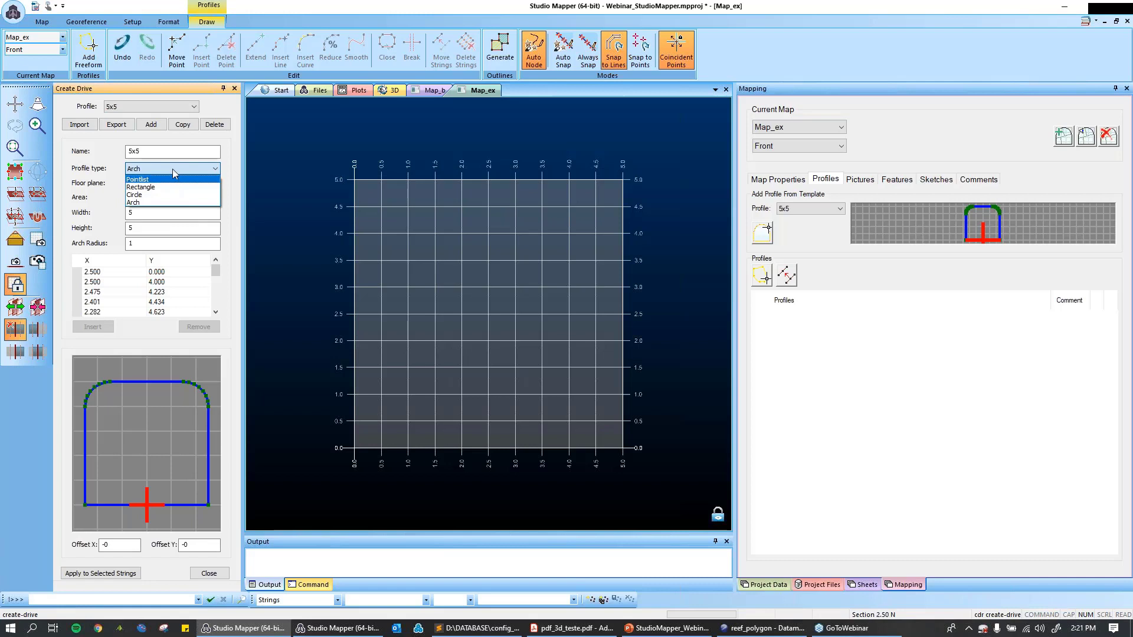
left_click(175, 168)
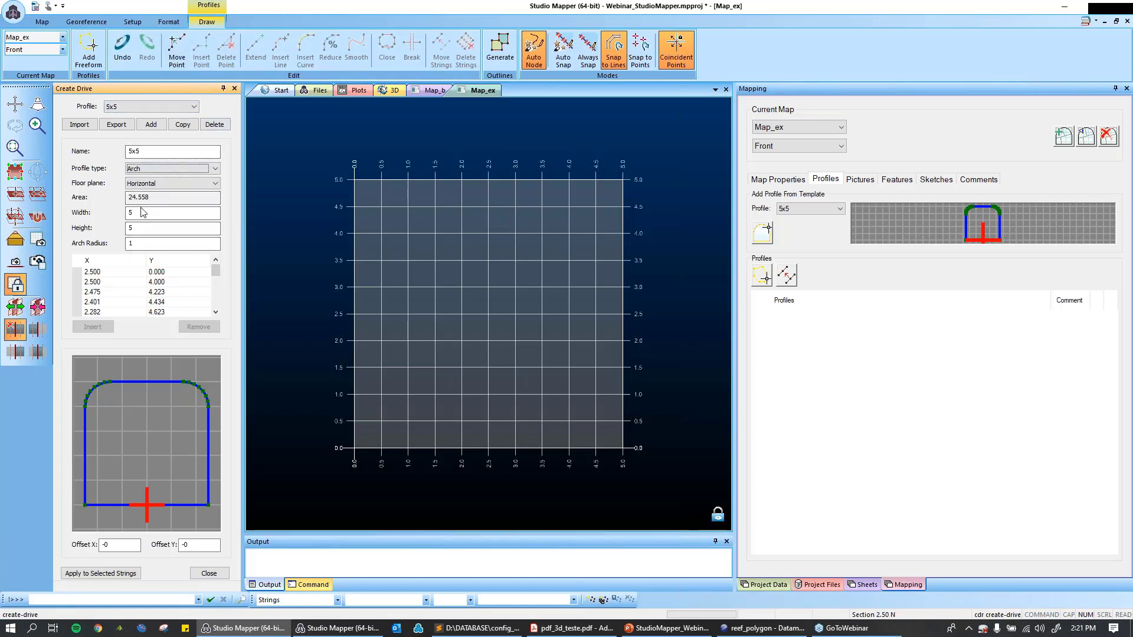
- Close the profile editor and add the 5x5 template profile to the Front face of Map_ex
left_click(823, 211)
left_click(824, 208)
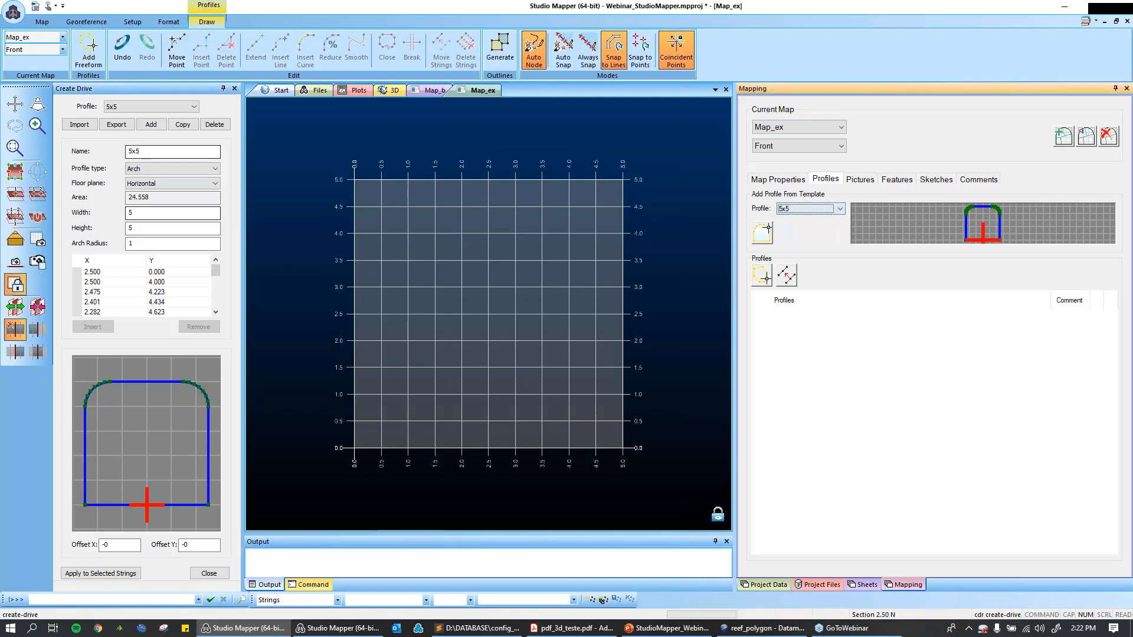
left_click(214, 573)
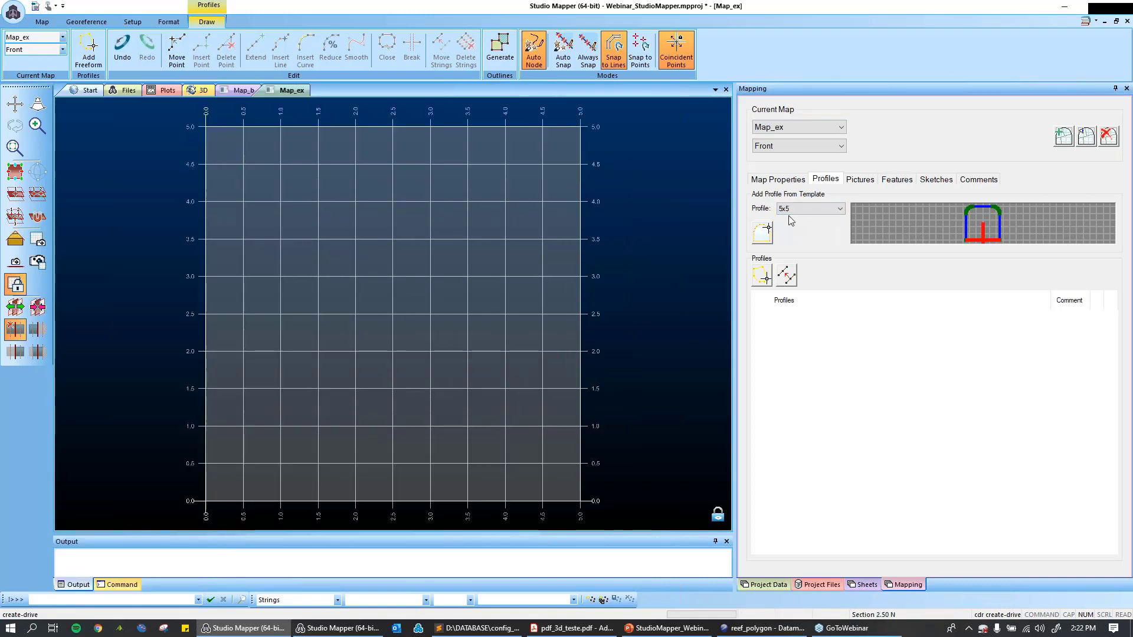
left_click(762, 234)
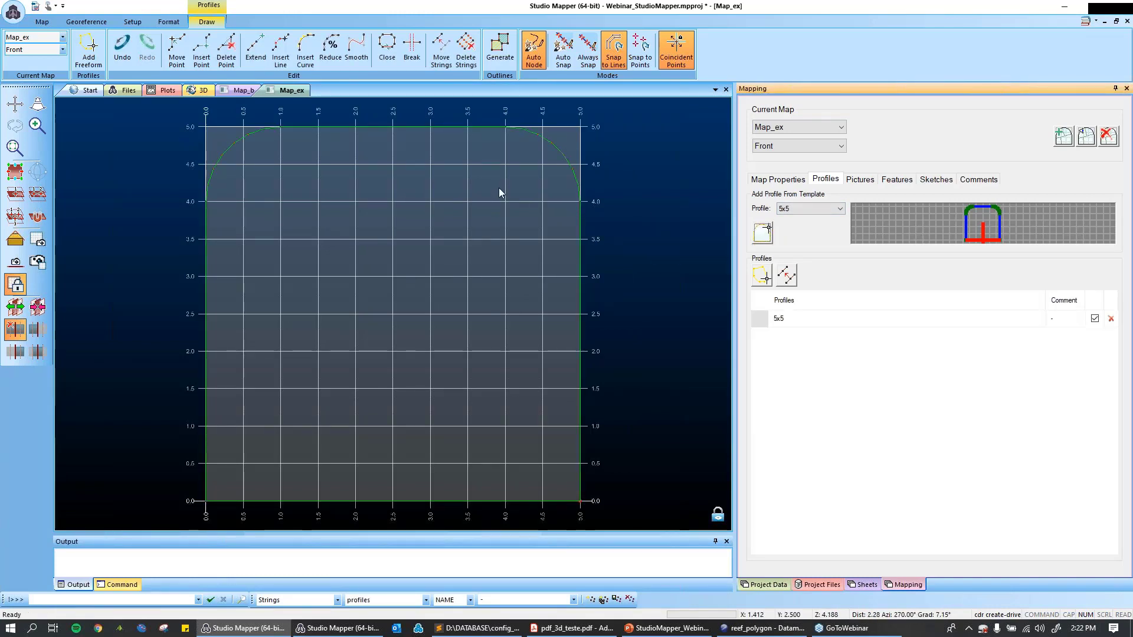
left_click(1068, 321)
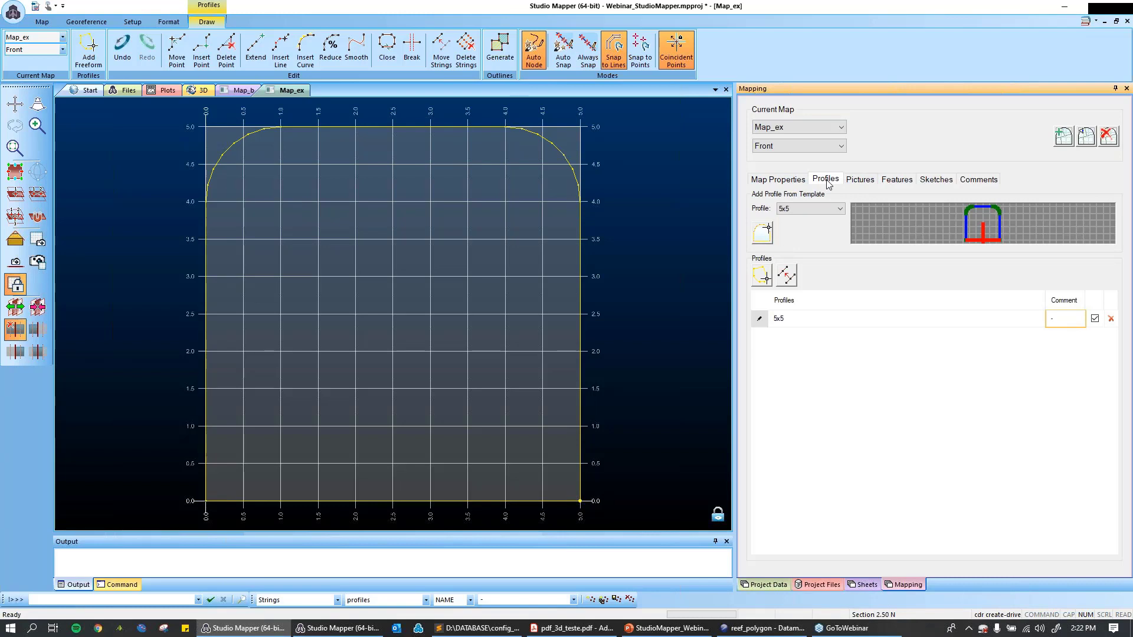
- Look over the picture controls and the feature types available for Map_ex
left_click(860, 179)
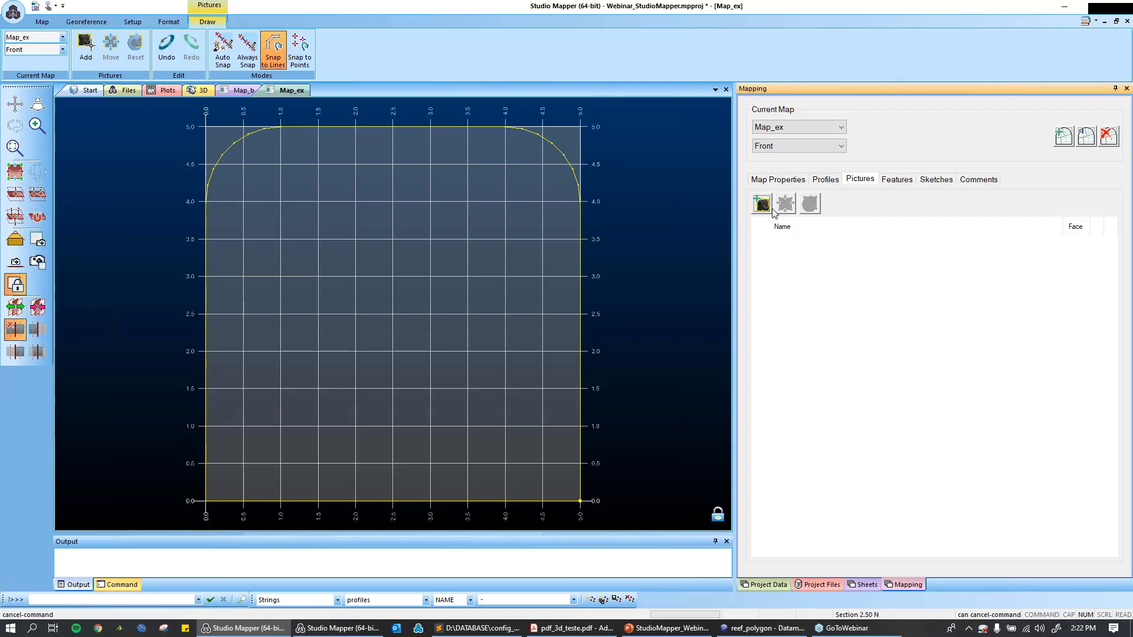
left_click(901, 180)
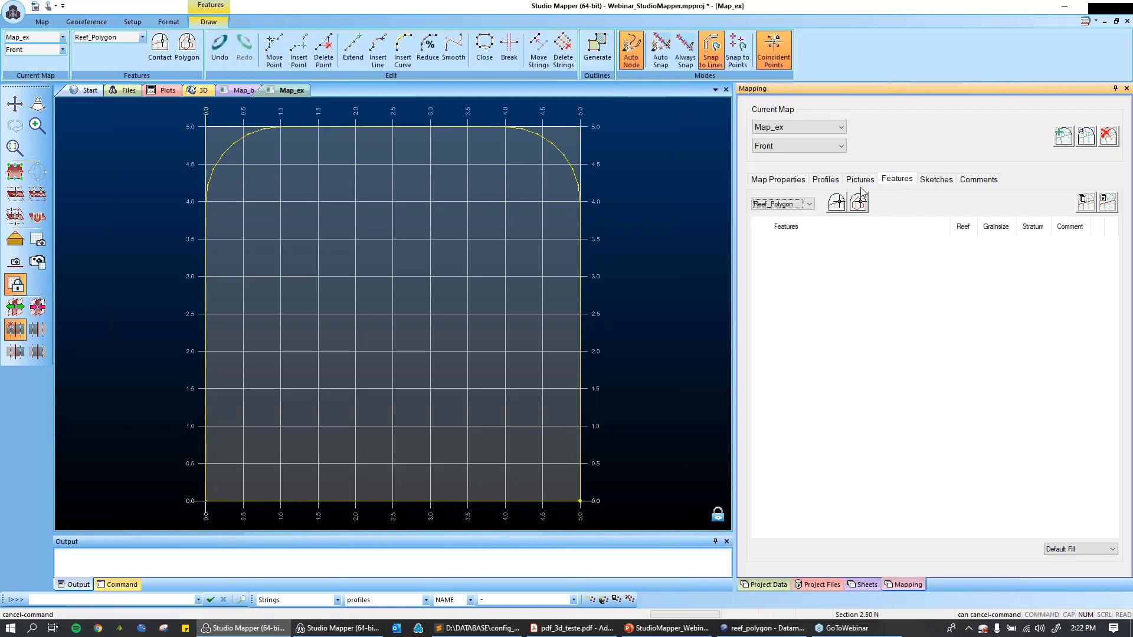
left_click(810, 204)
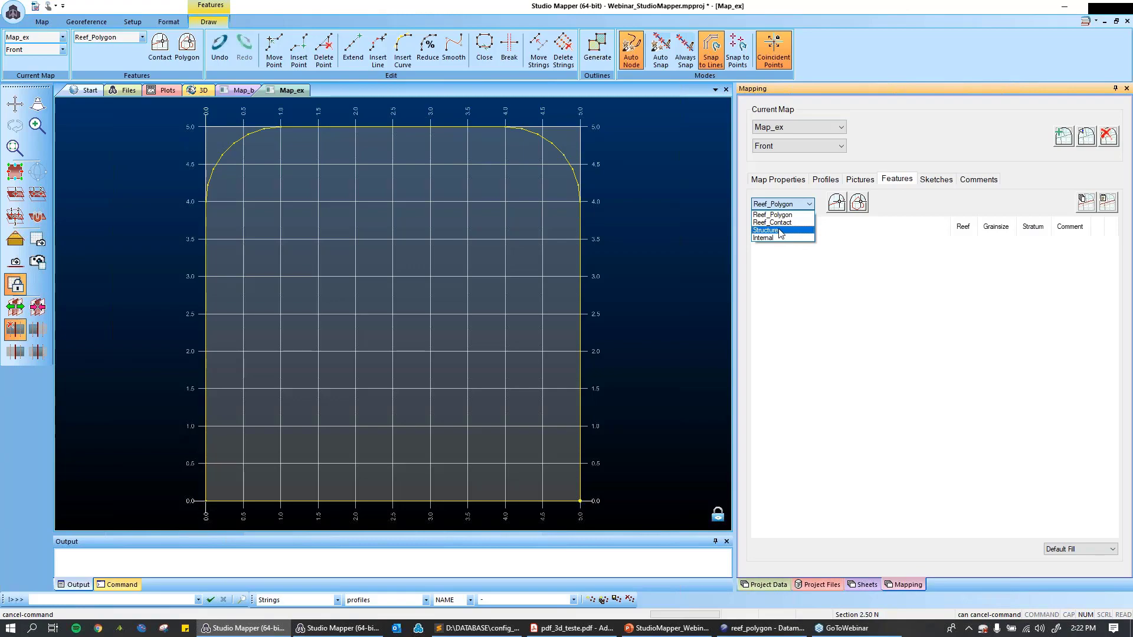
- Examine the feature definitions and the Reef lookup table in the configuration file in Sublime Text, and return to Studio Mapper
left_click(479, 627)
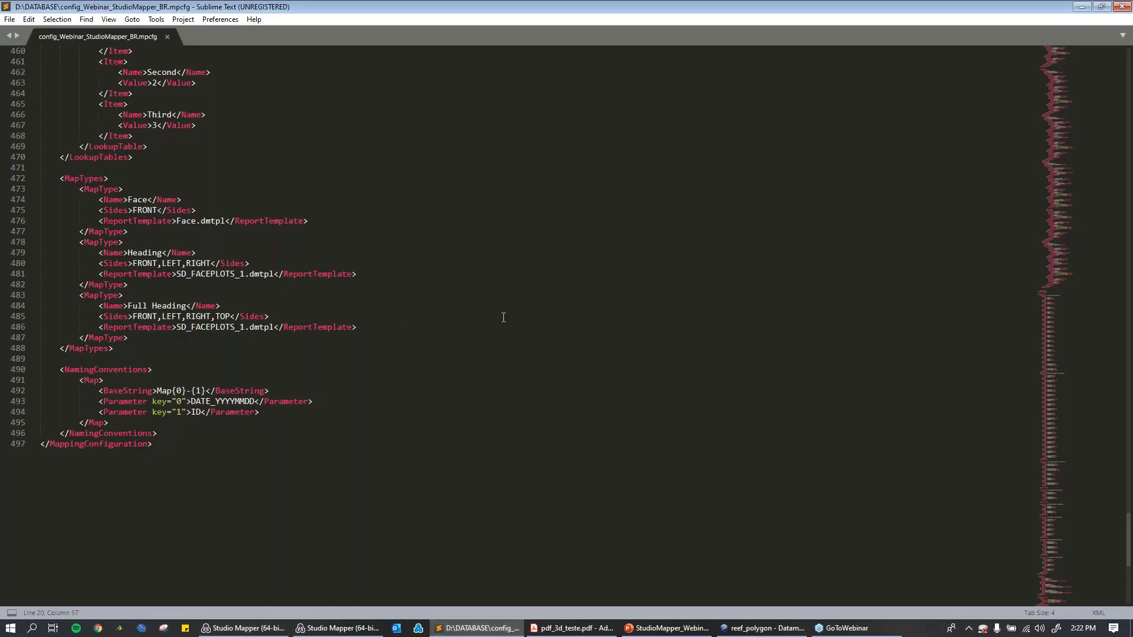
scroll(503, 318, "up", 20)
left_click_drag(157, 489, 130, 498)
scroll(264, 328, "up", 12)
scroll(264, 328, "up", 20)
left_click_drag(169, 293, 232, 296)
scroll(233, 298, "up", 10)
scroll(236, 299, "up", 12)
left_click_drag(163, 327, 128, 337)
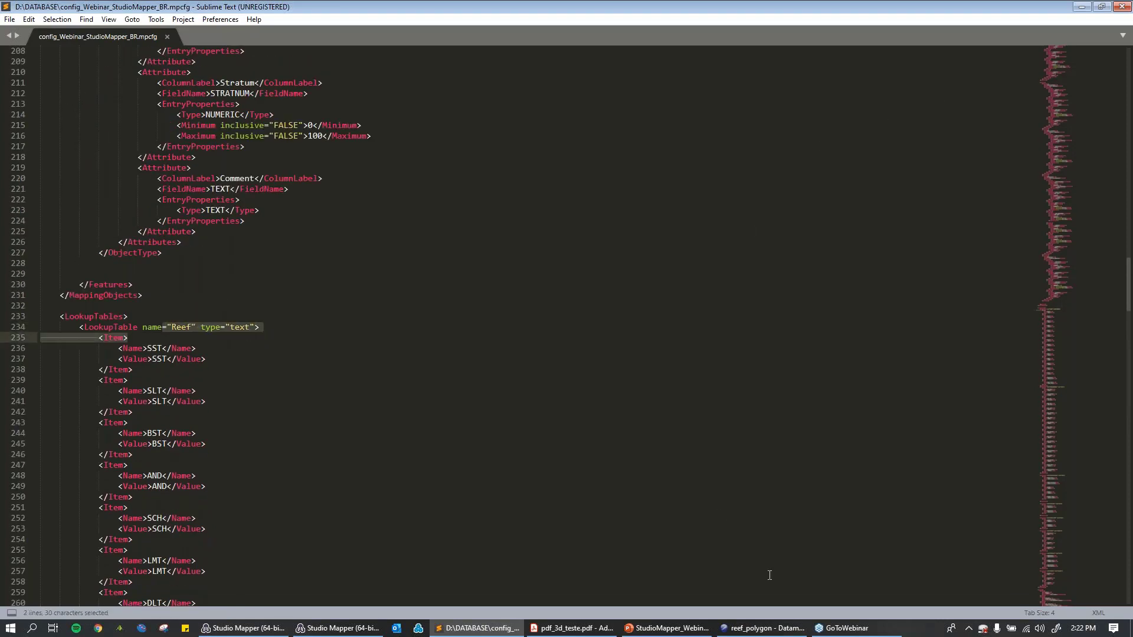
left_click(344, 629)
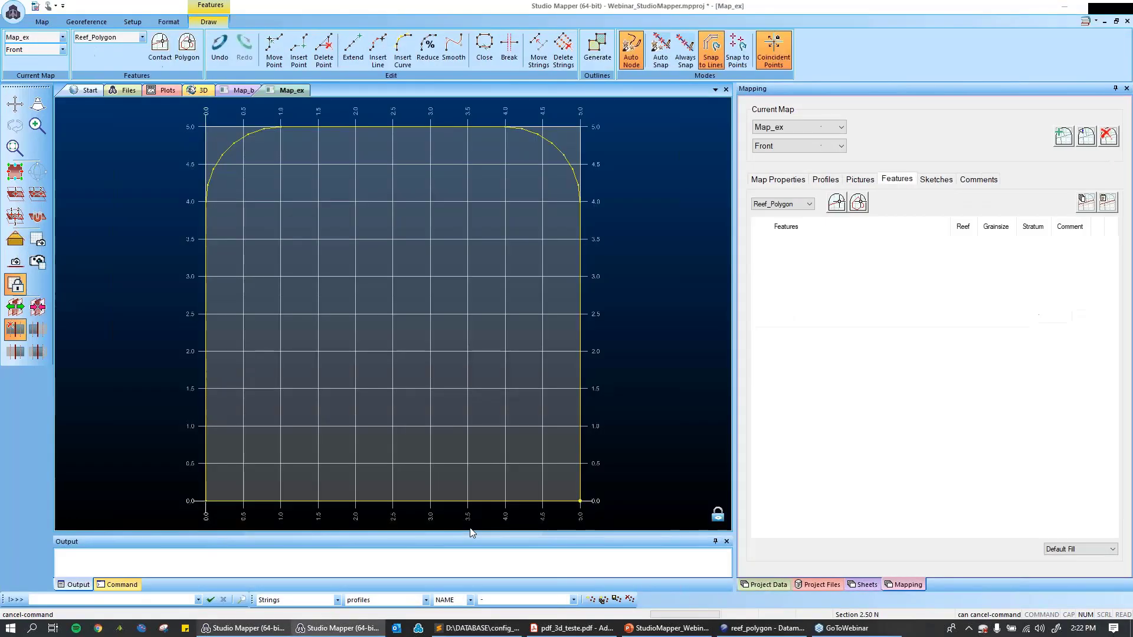
- Draw a Structure contact down the Front face, from about 1.2 along the roof to about 2.7 along the floor
left_click(808, 205)
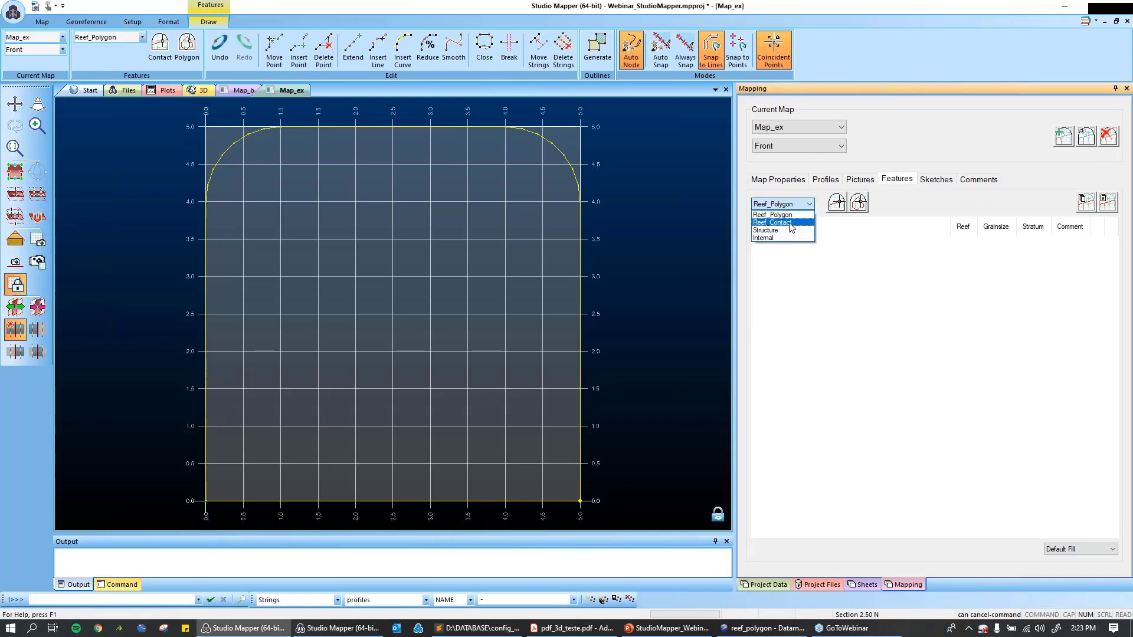
left_click(782, 231)
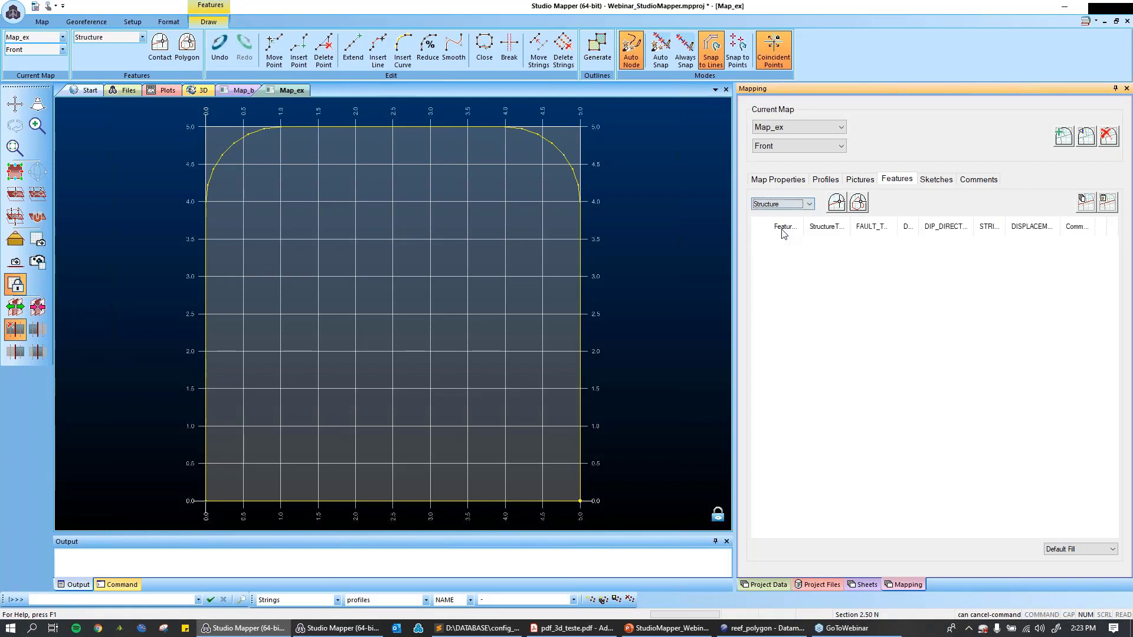
left_click(836, 205)
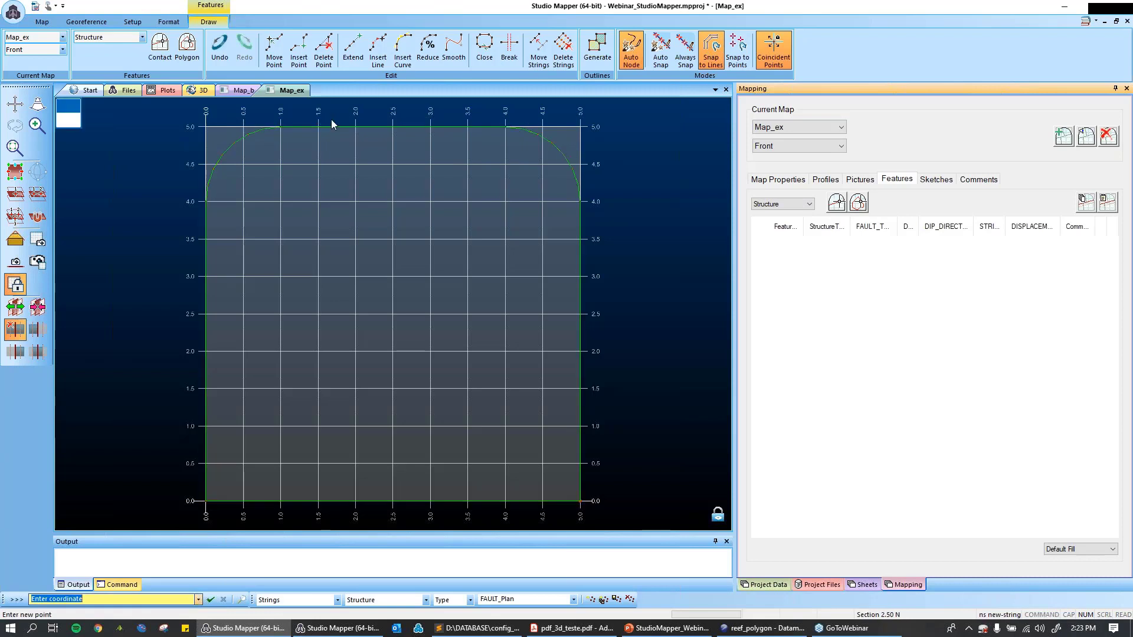
left_click(295, 126)
left_click(311, 178)
left_click(327, 233)
left_click(337, 291)
left_click(344, 333)
left_click(361, 376)
left_click(374, 405)
left_click(376, 425)
left_click(399, 485)
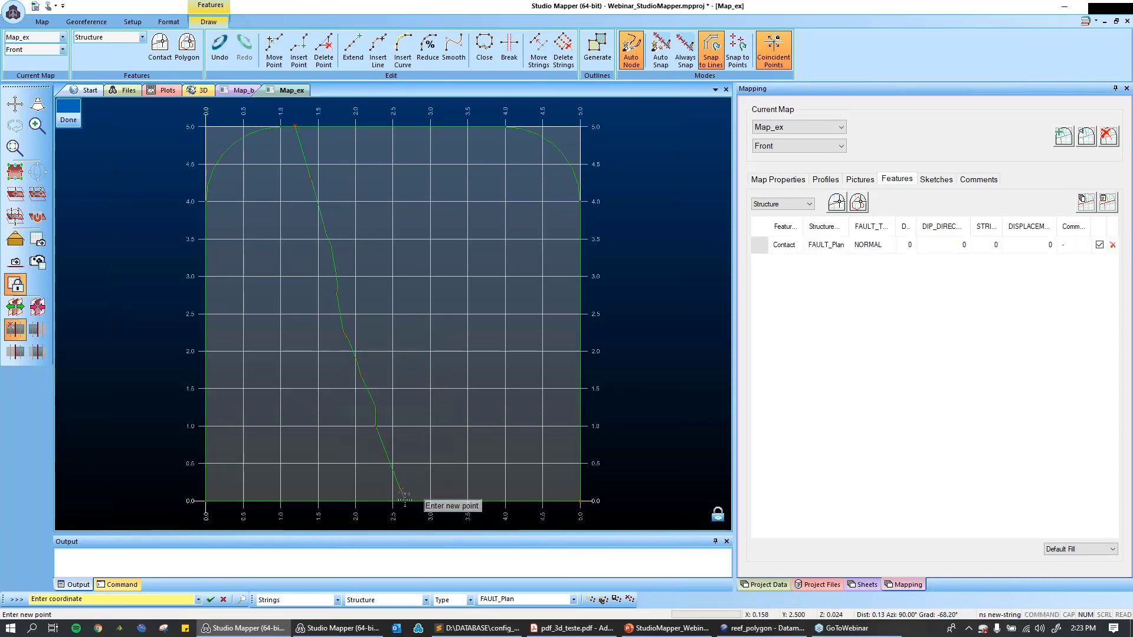
left_click(407, 502)
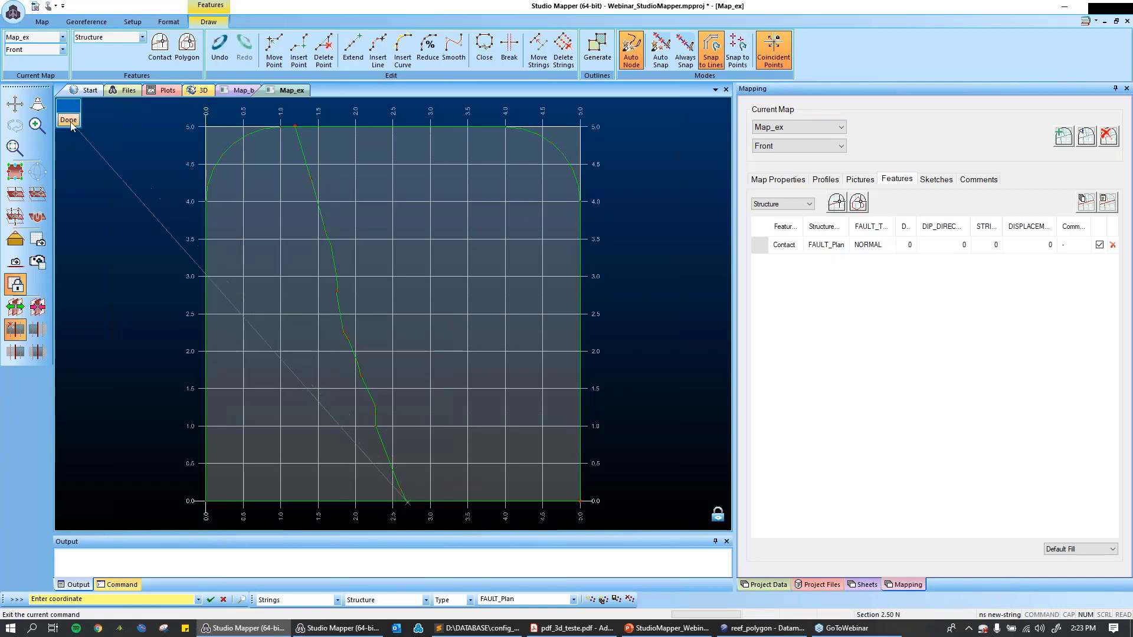
left_click(67, 120)
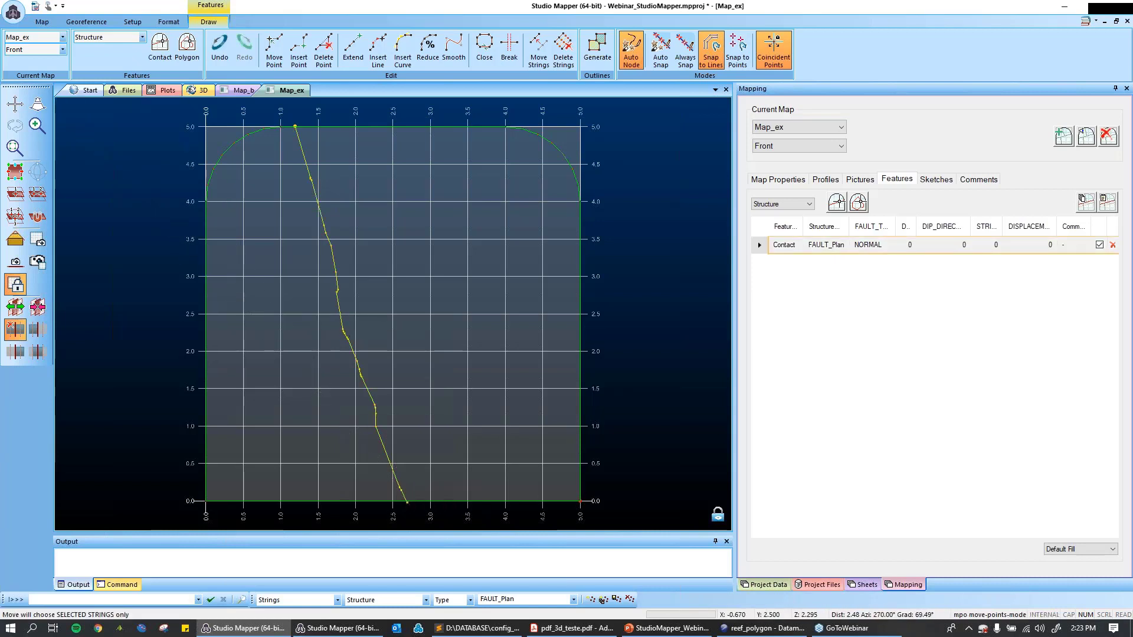
- Move a point at about mid-height of the structure contact to smooth its course, and finish the point editing
left_click_drag(337, 296, 331, 331)
scroll(348, 334, "up", 5)
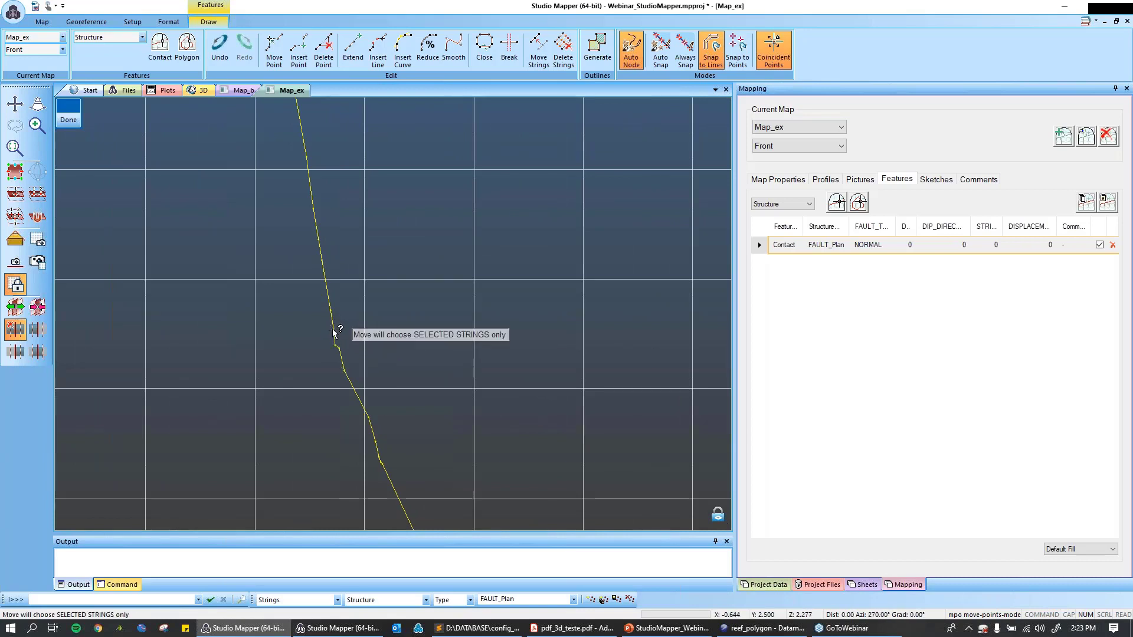
left_click(70, 120)
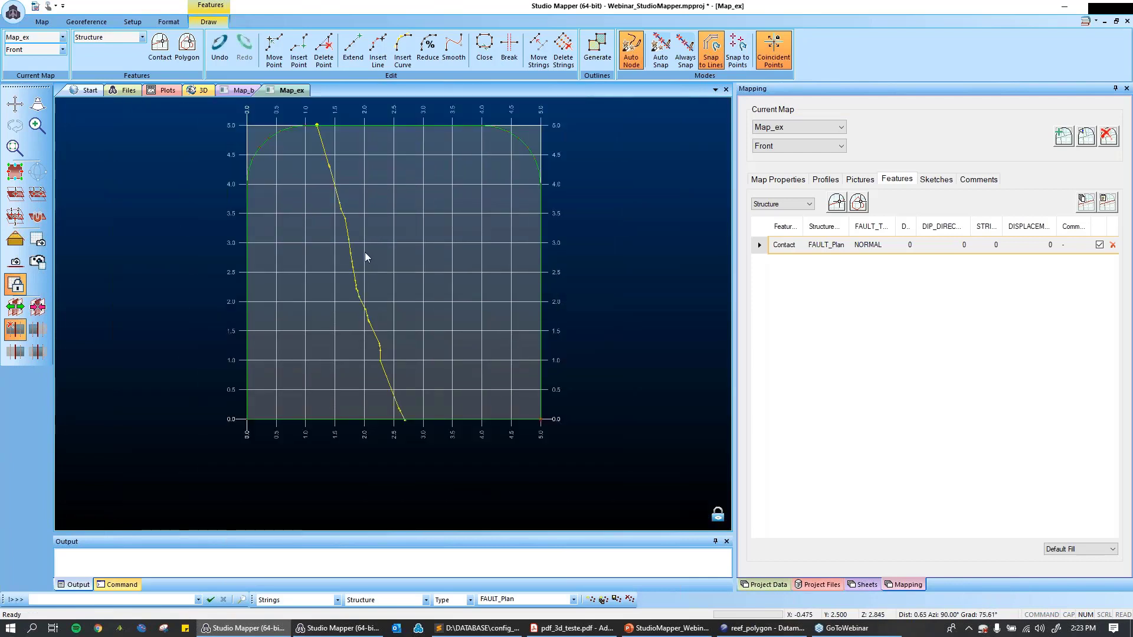
- Measure the structure contact's gradient on the Front face from its roof end to its floor end with query-lines
key("q")
key("s")
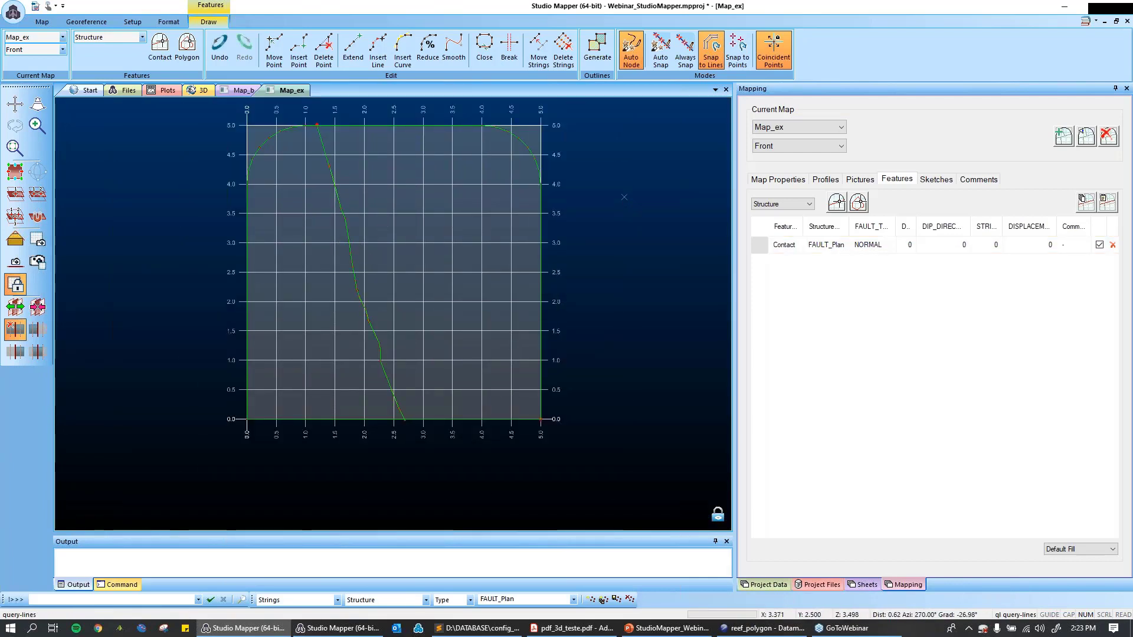
left_click(316, 125)
left_click(408, 419)
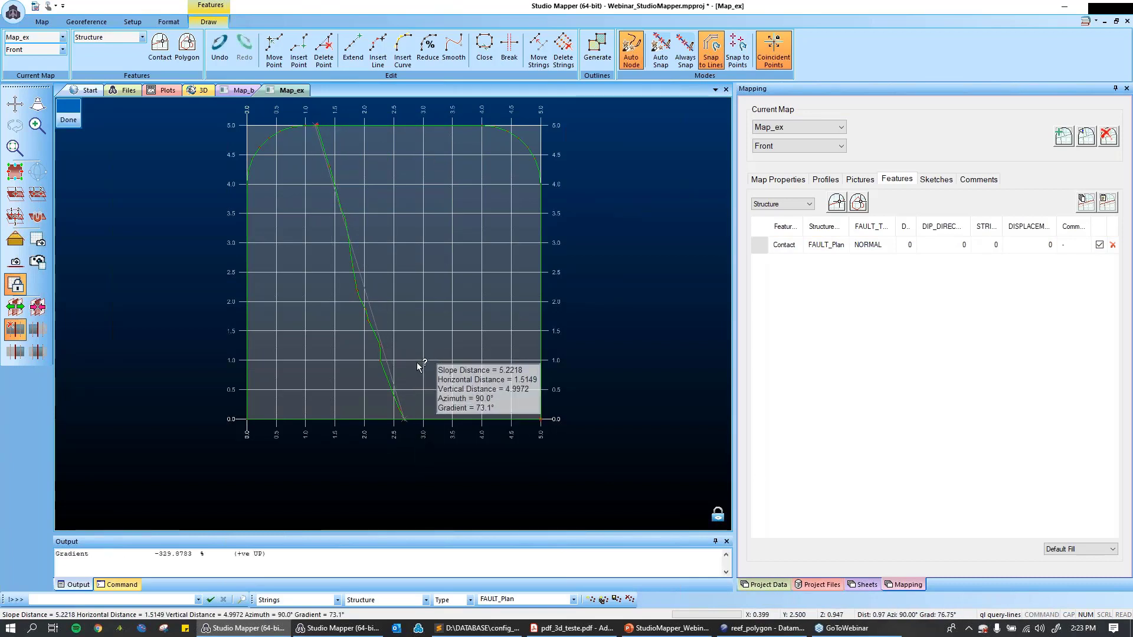
- Set the dip direction of the FAULT_Plan structure contact to 73 and finish the line query
left_click(948, 245)
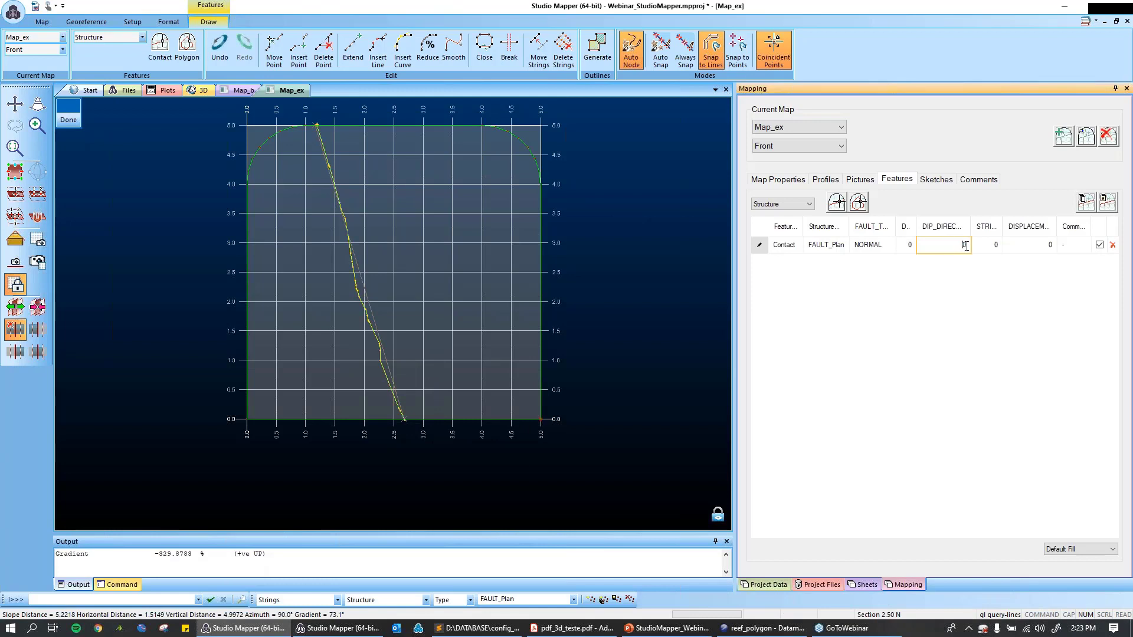
key("Return")
left_click(879, 297)
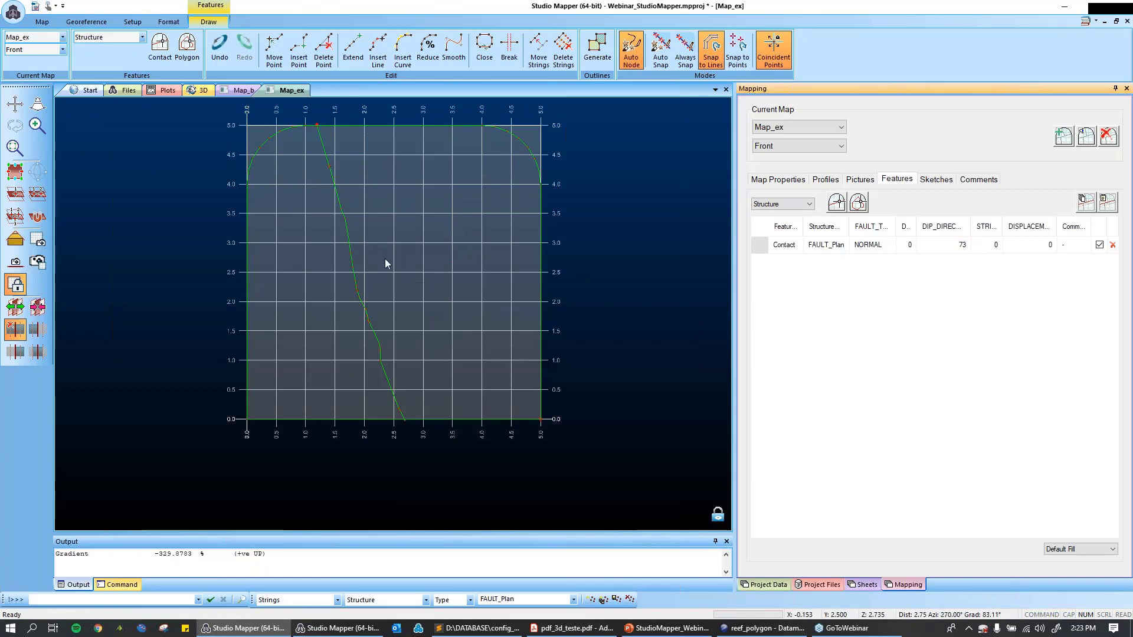
- Switch the feature type to Reef_Polygon and start a new polygon on the Front face
left_click(790, 205)
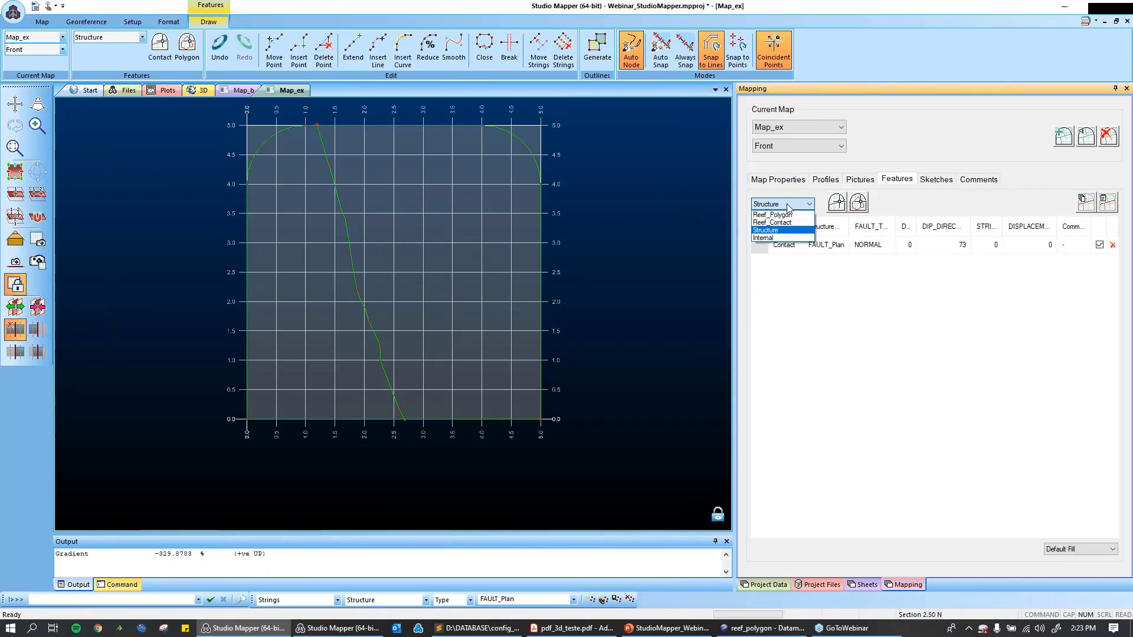
left_click(796, 214)
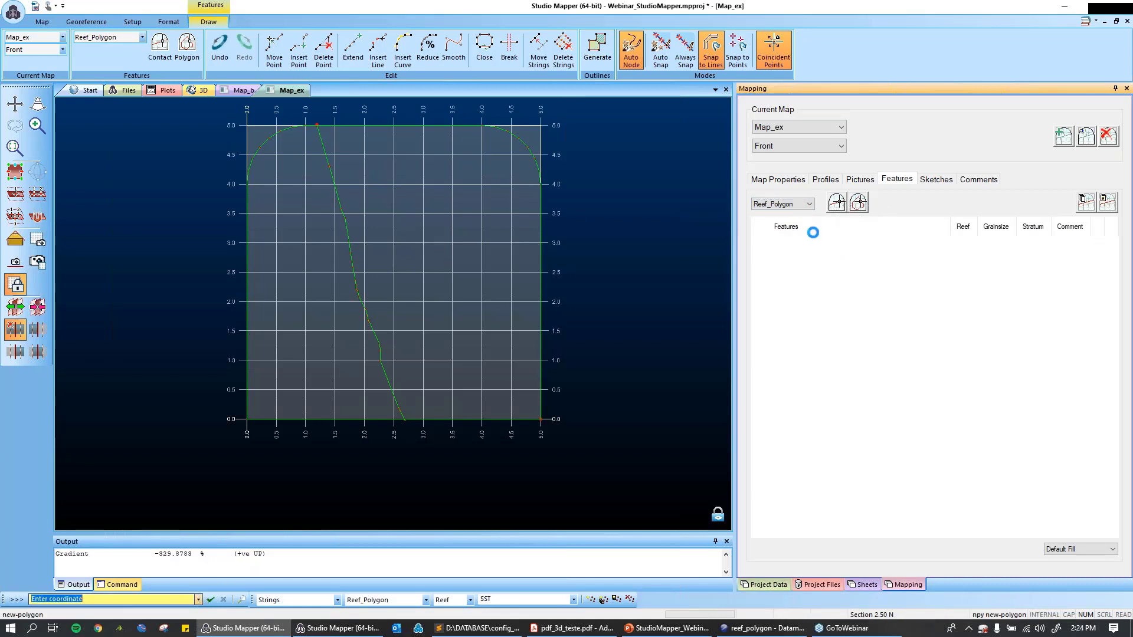
scroll(296, 172, "up", 1)
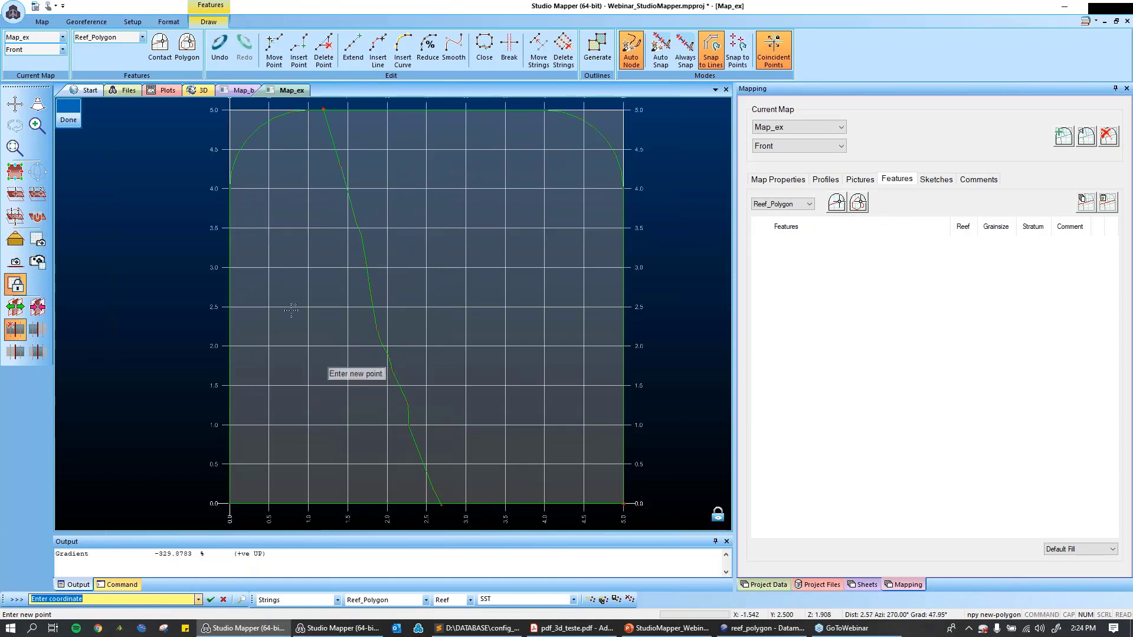